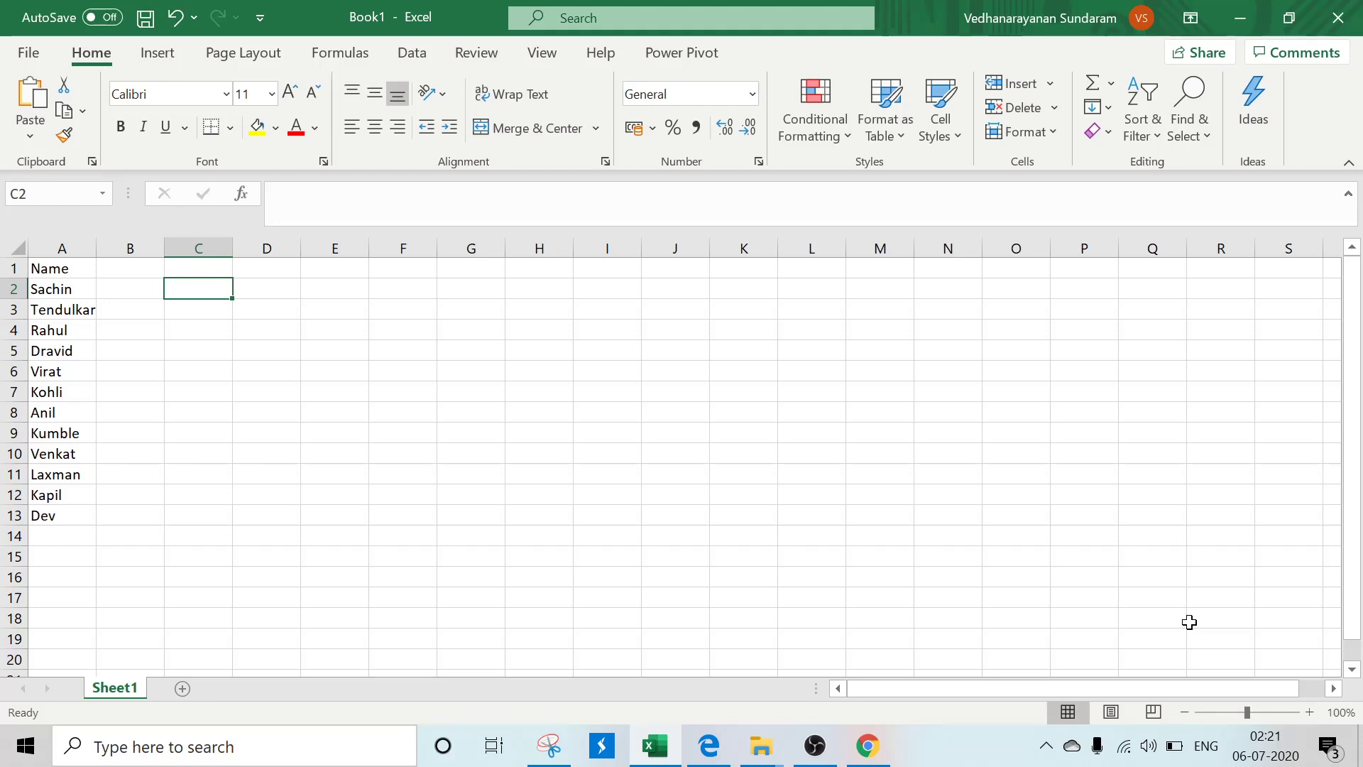
Step: Enter a CHOOSE formula in C2 with index number 3 and the values A2, A8, A5 and A10
type("=choose")
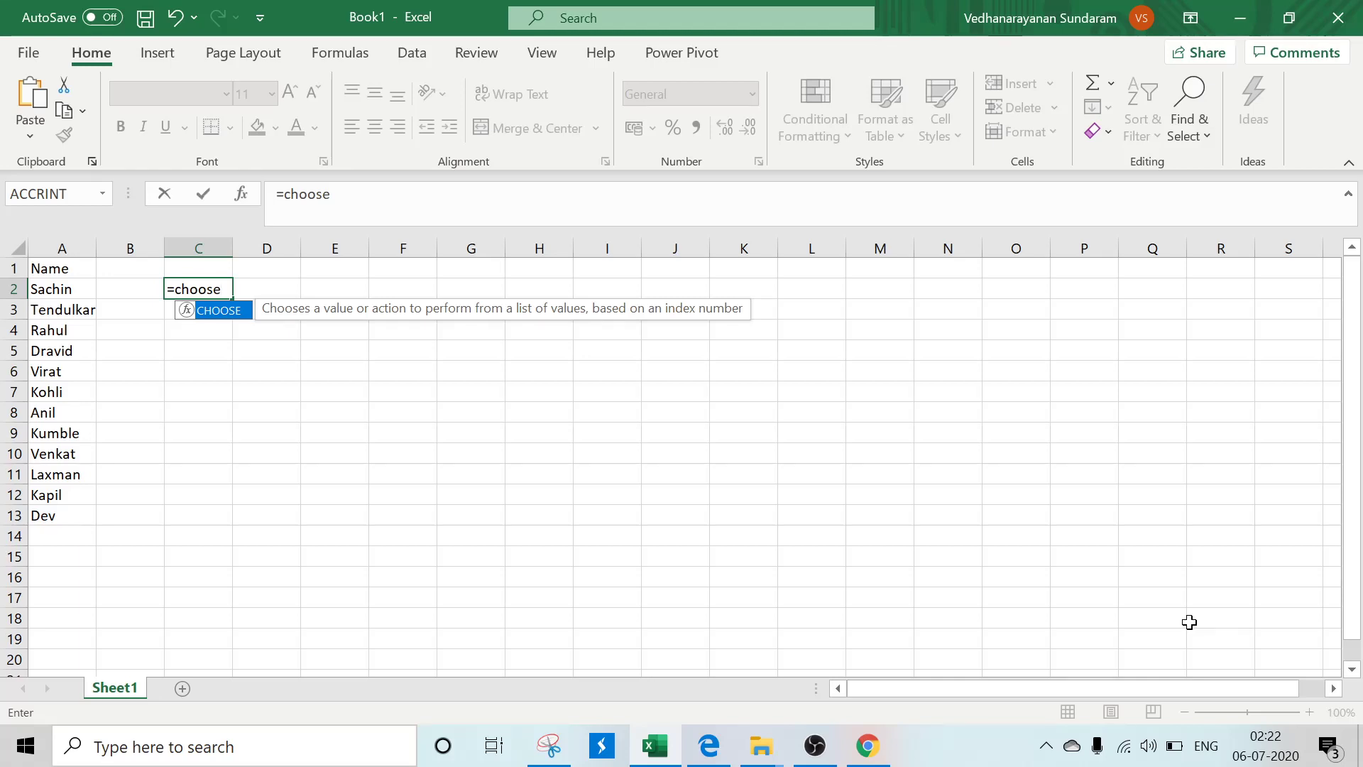
type("(3")
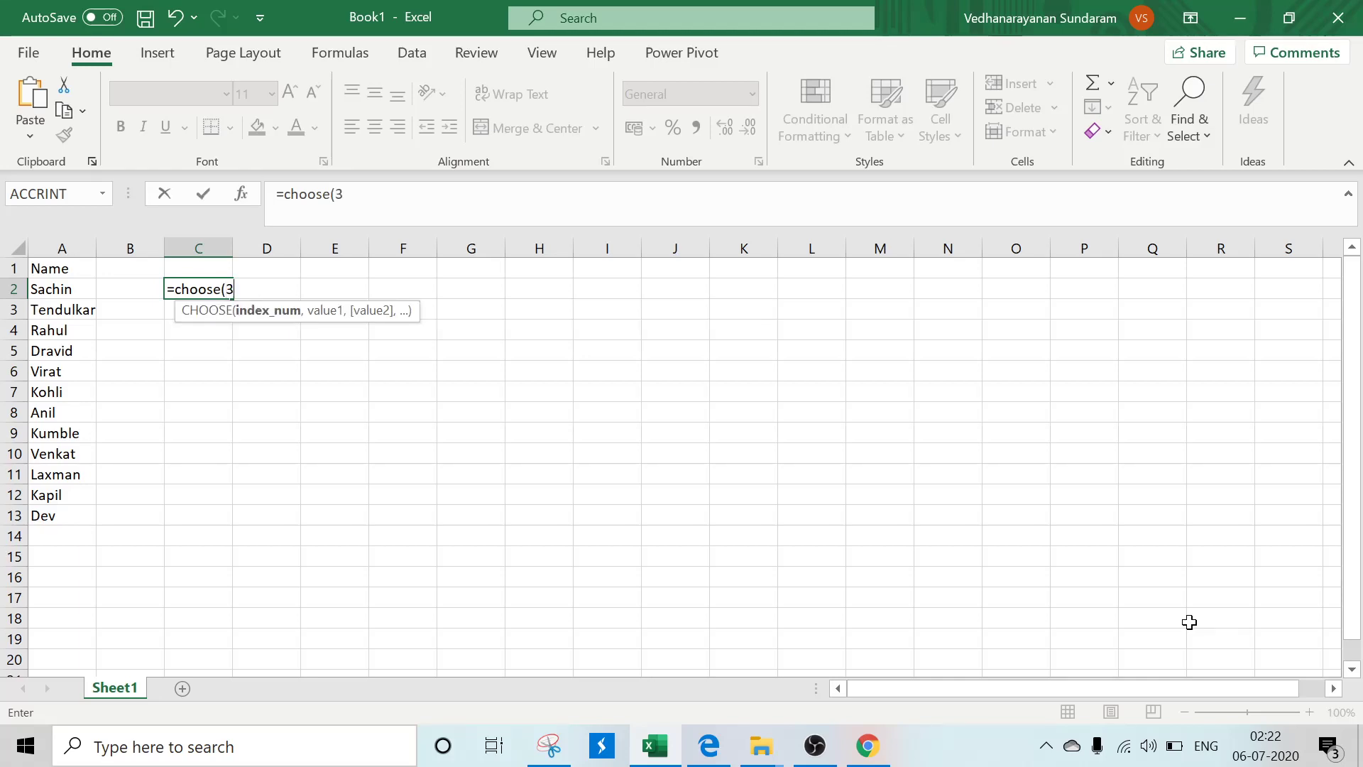
type(",")
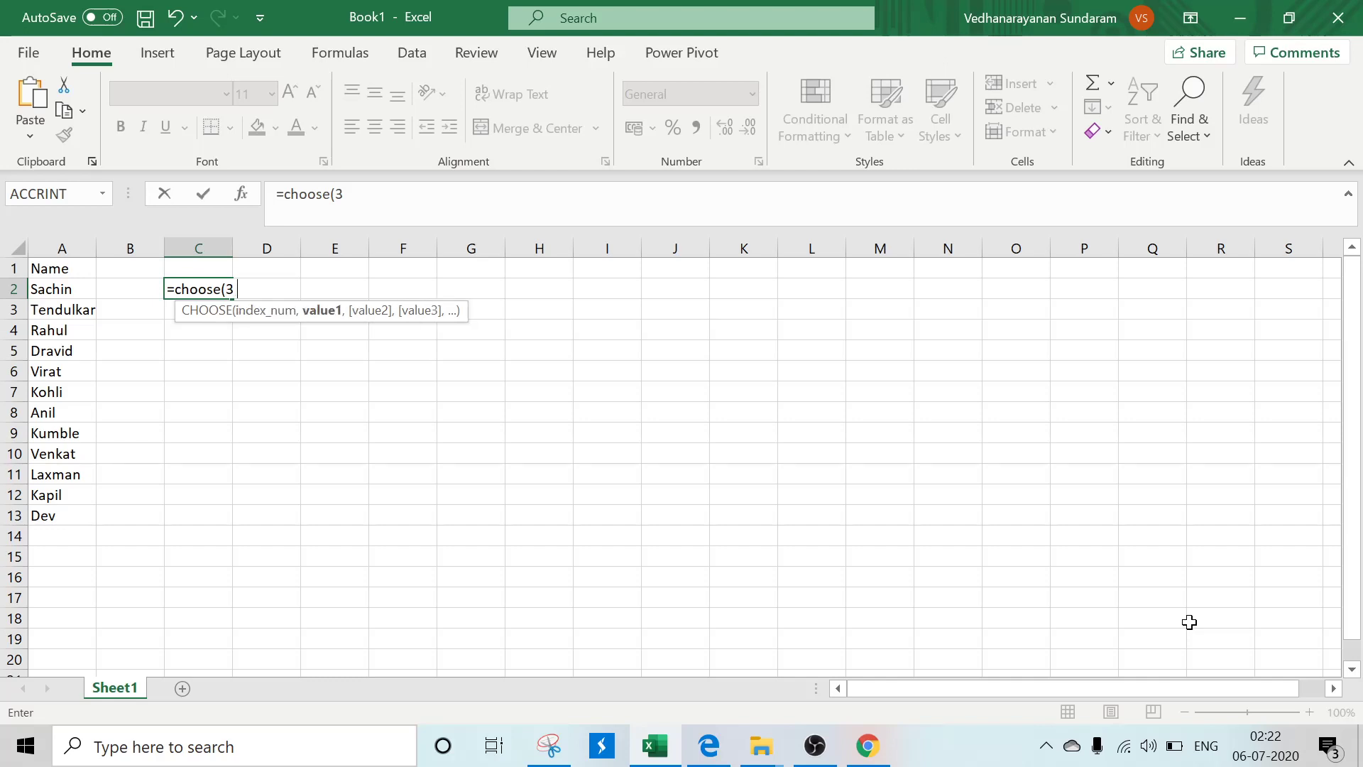
left_click(64, 293)
type(",")
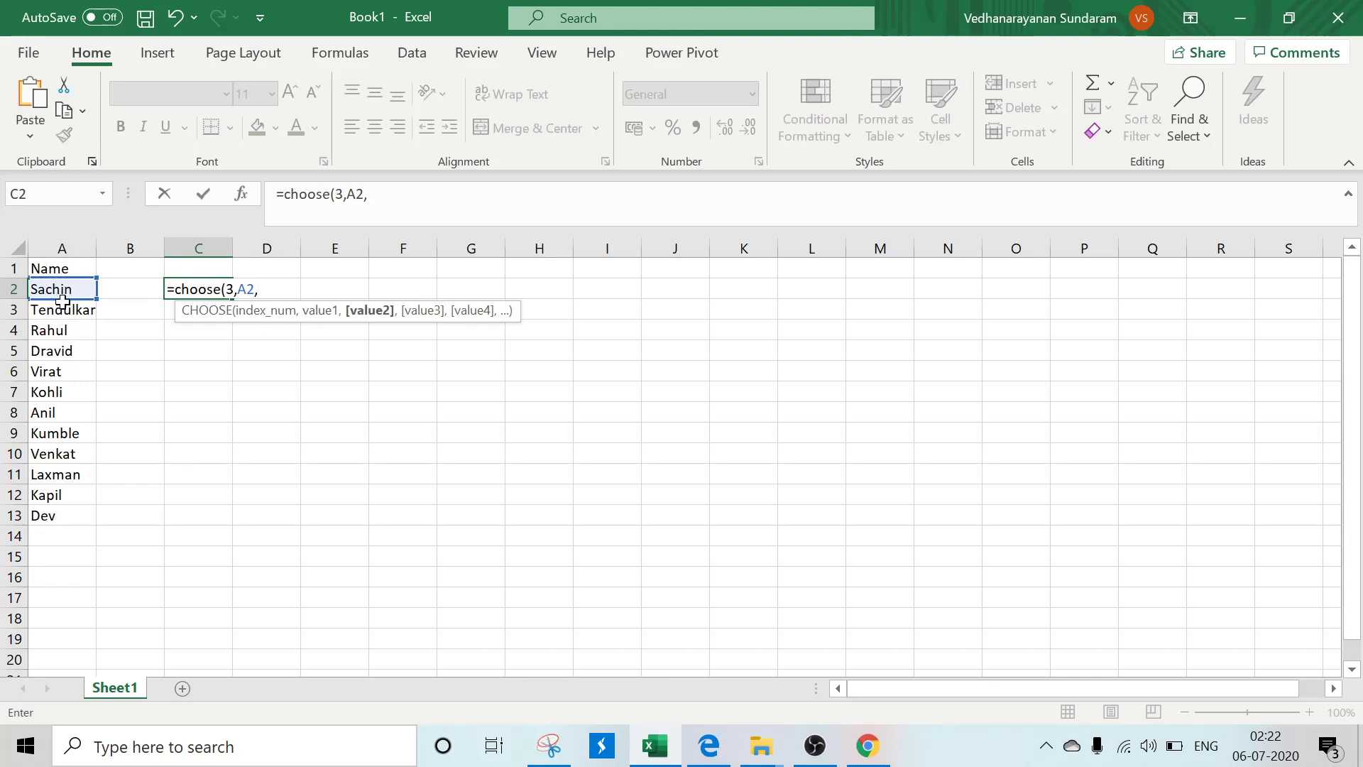
left_click(38, 410)
type(",")
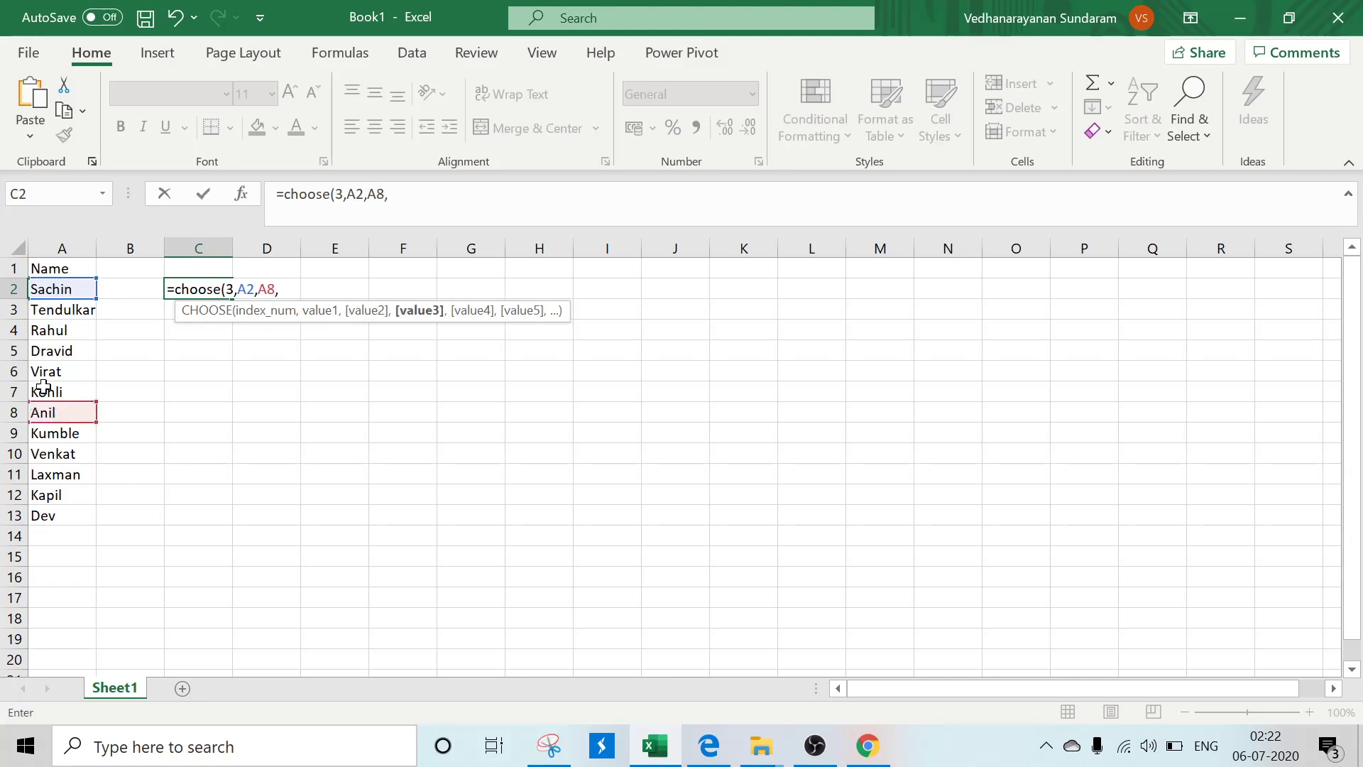
left_click(49, 357)
type(",")
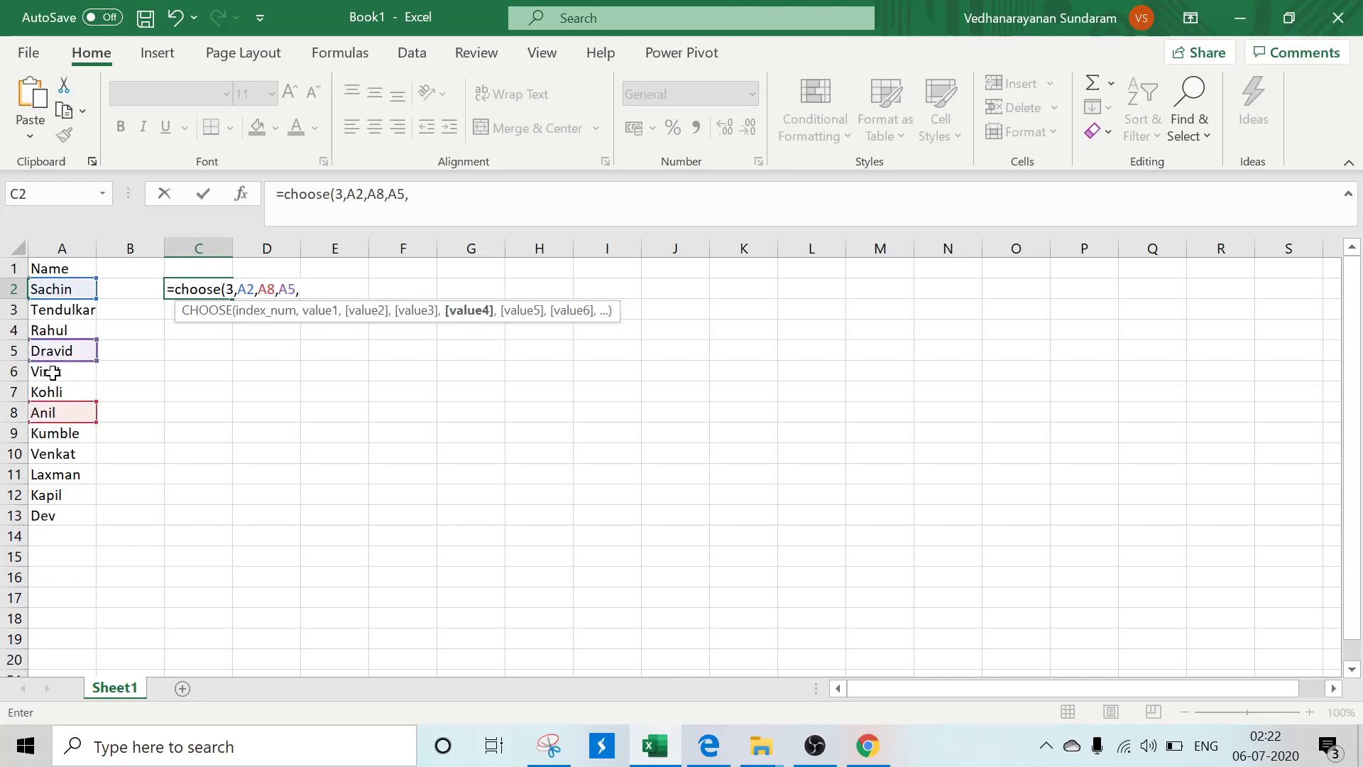
left_click(58, 453)
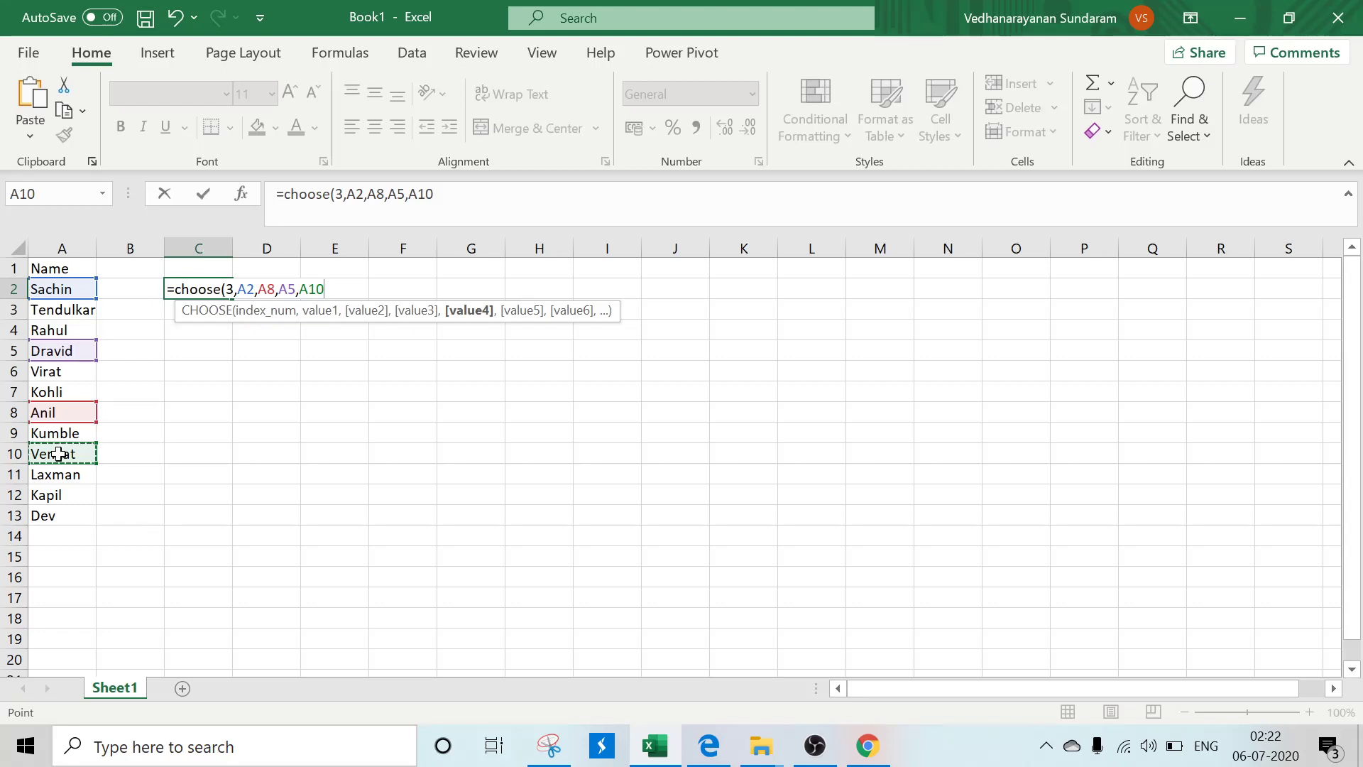
type(")")
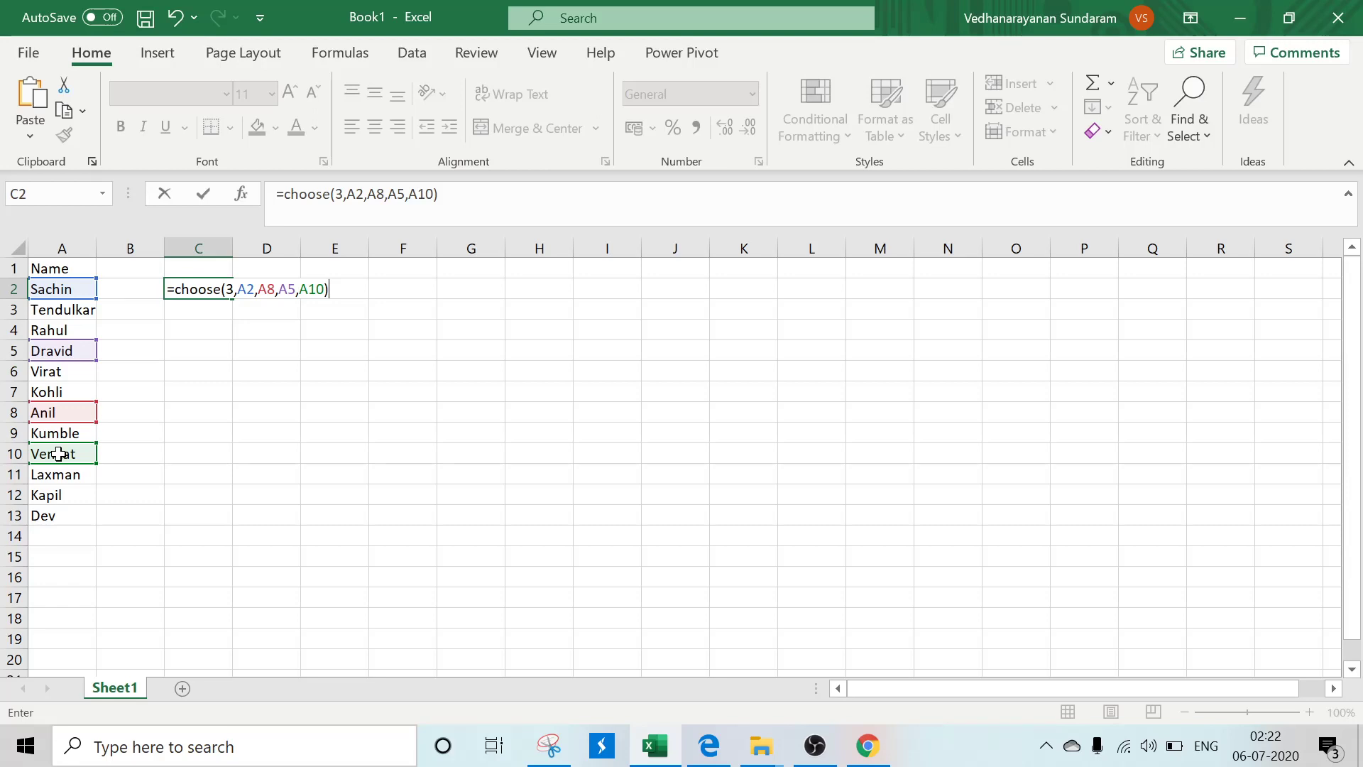
key("Return")
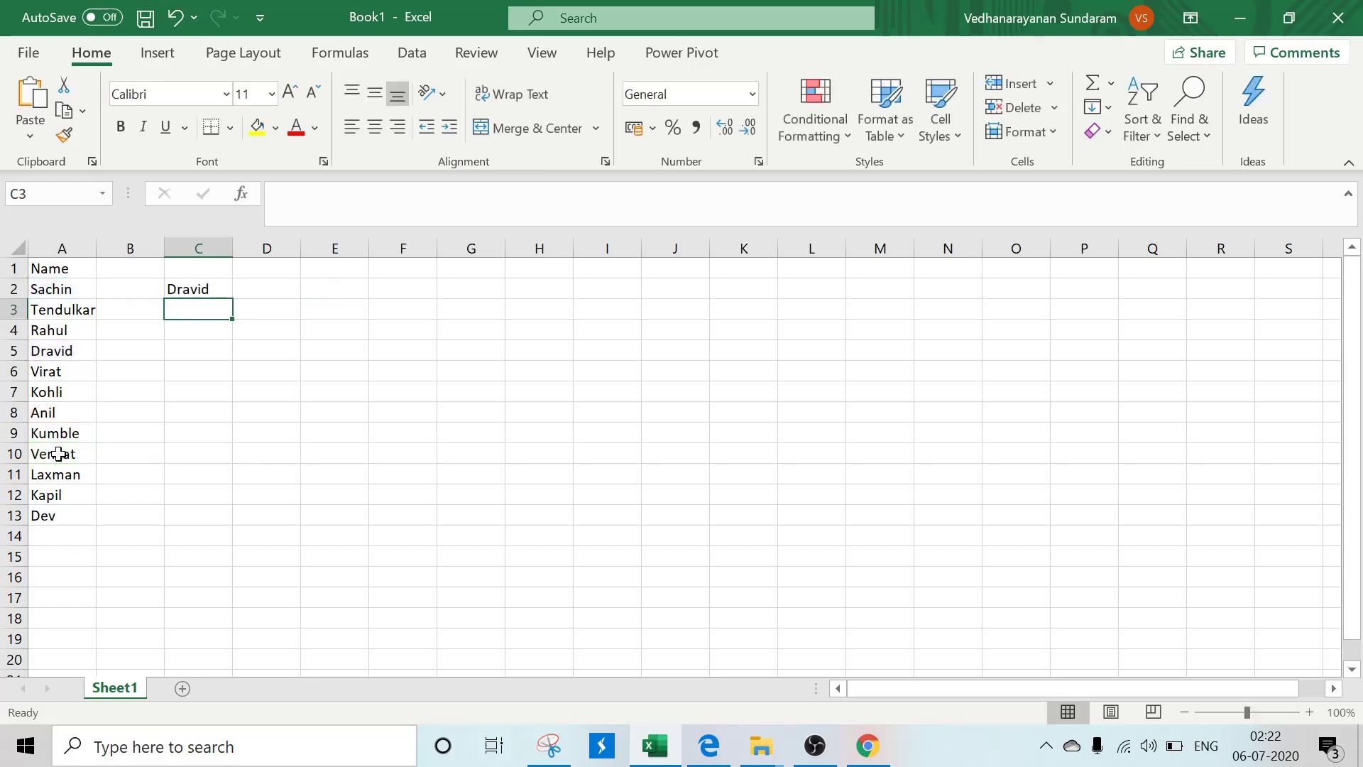
Step: Replace the index number in C2's CHOOSE formula with RANDBETWEEN(1,12)
key("Up")
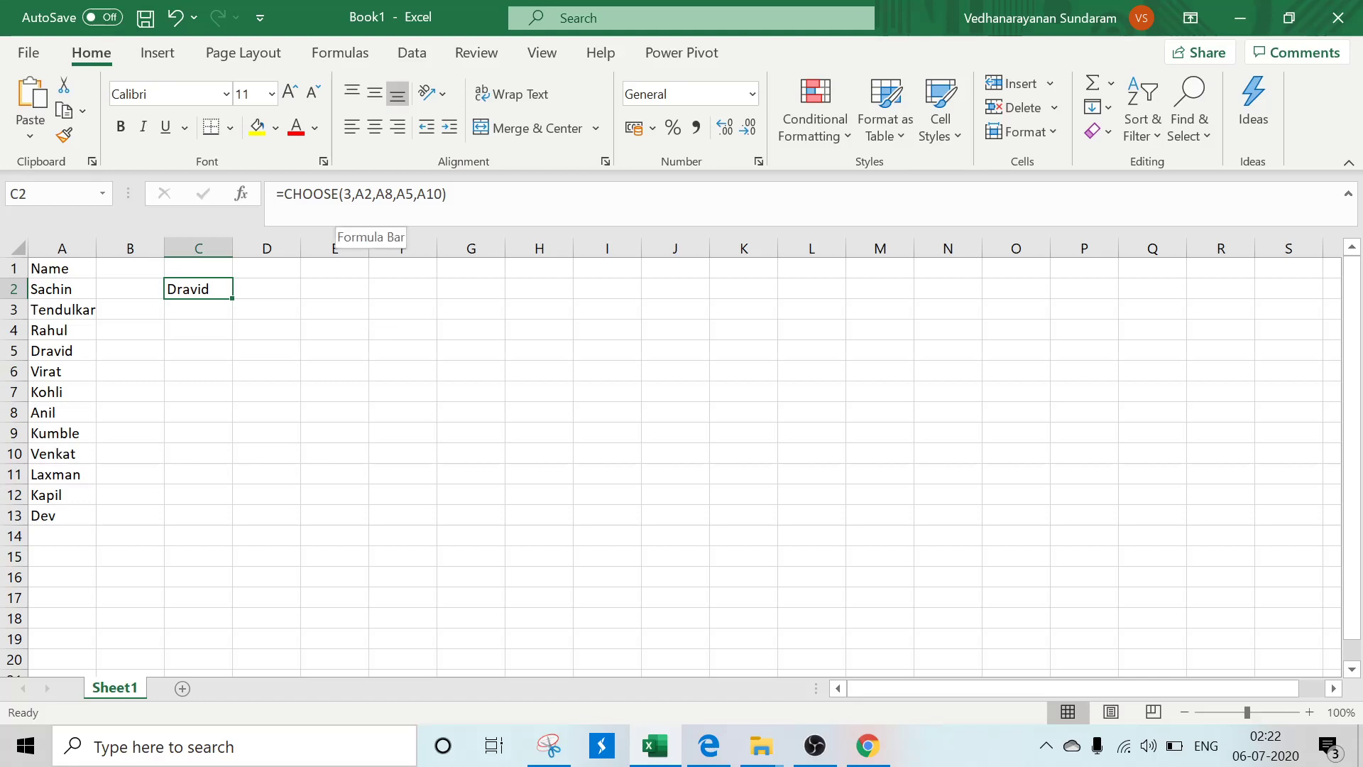
left_click(348, 194)
key("BackSpace")
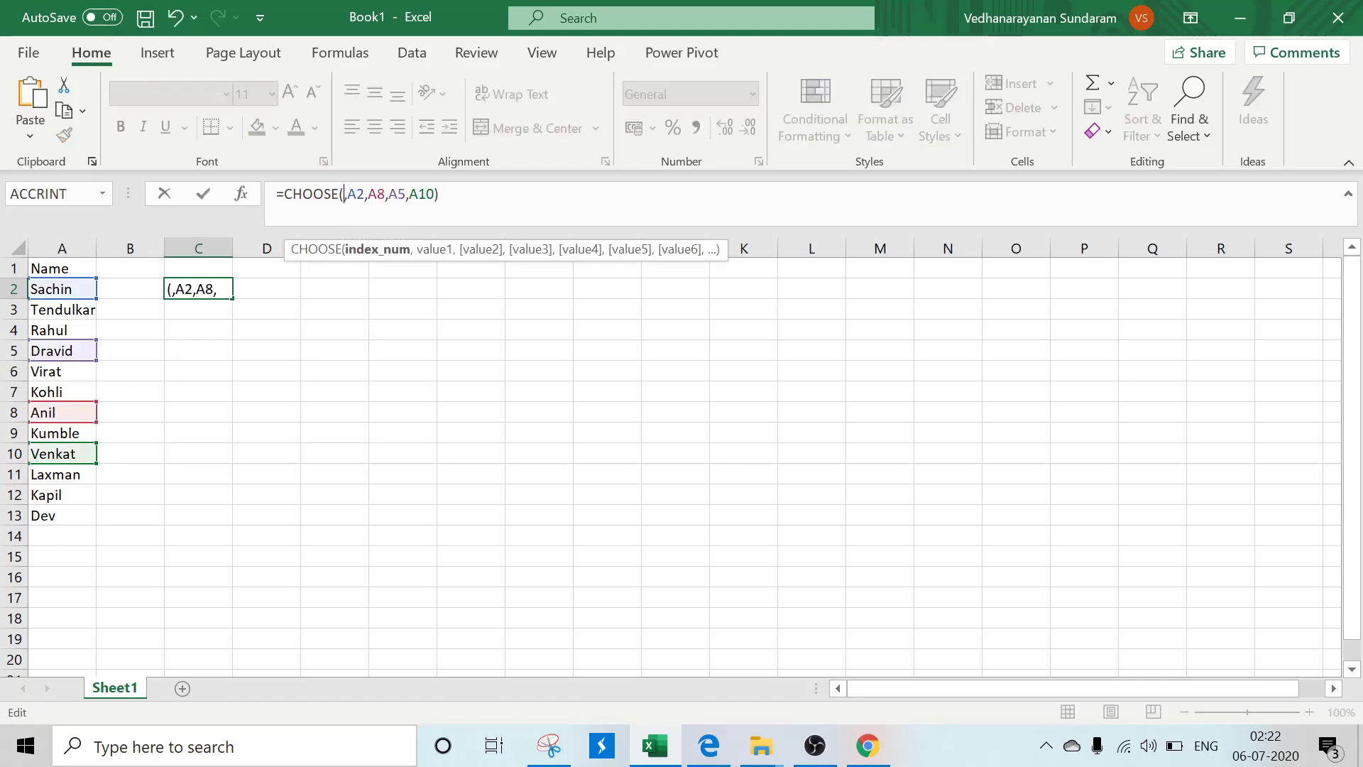
type("randbetw")
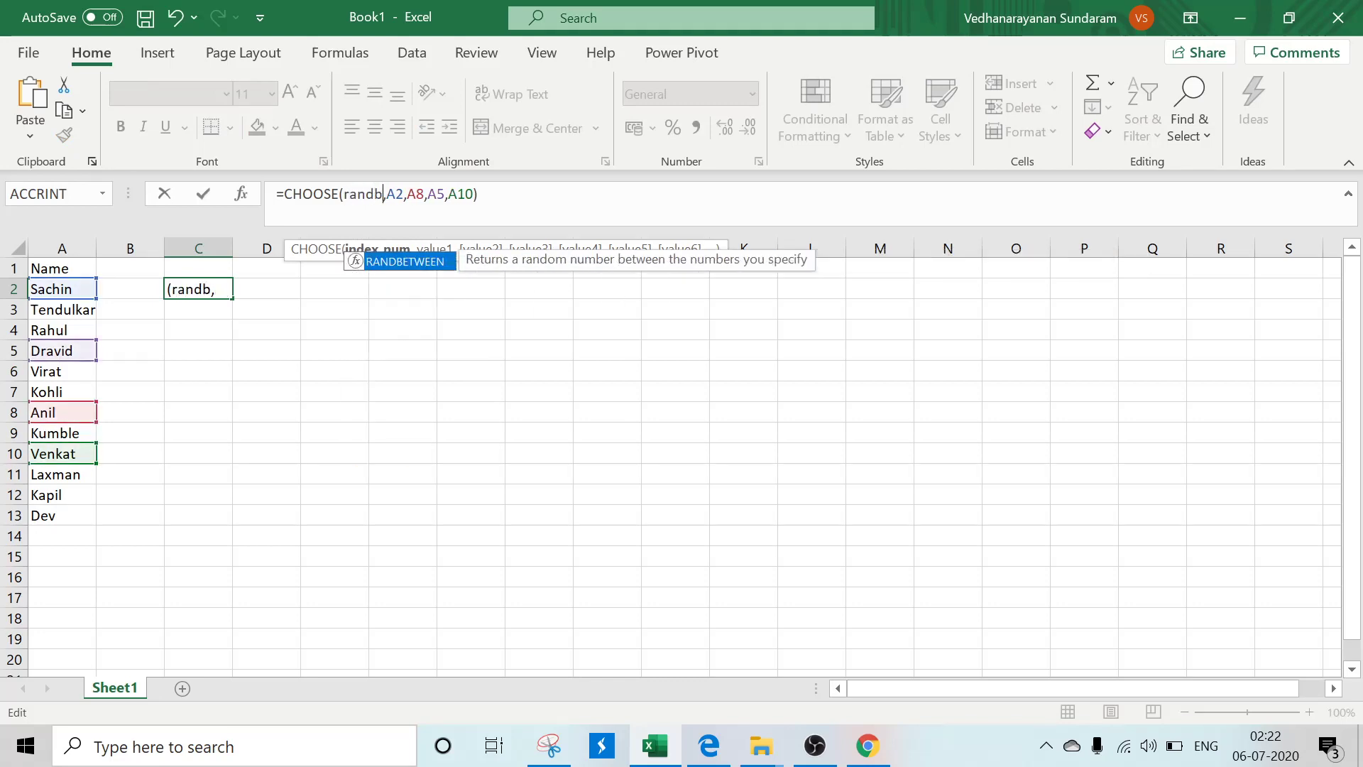
type("een(")
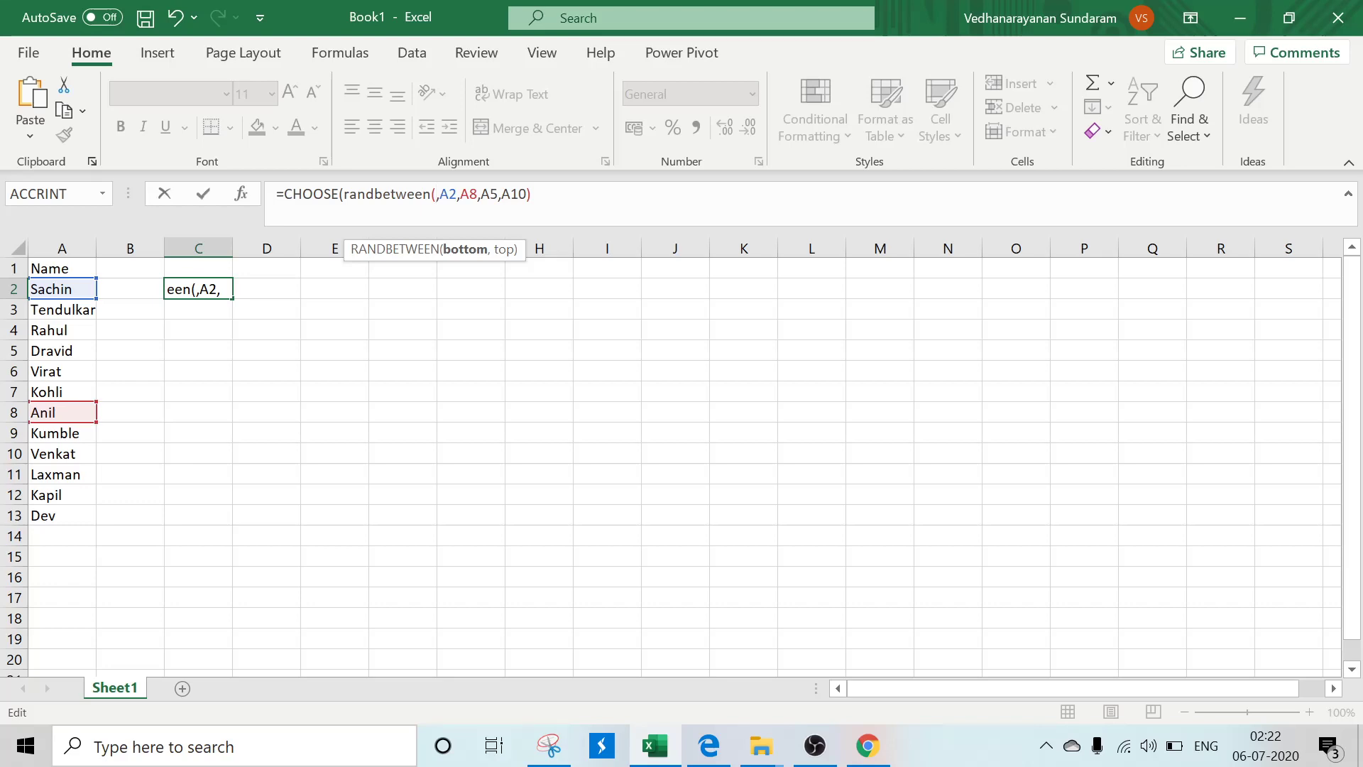
type("1,12")
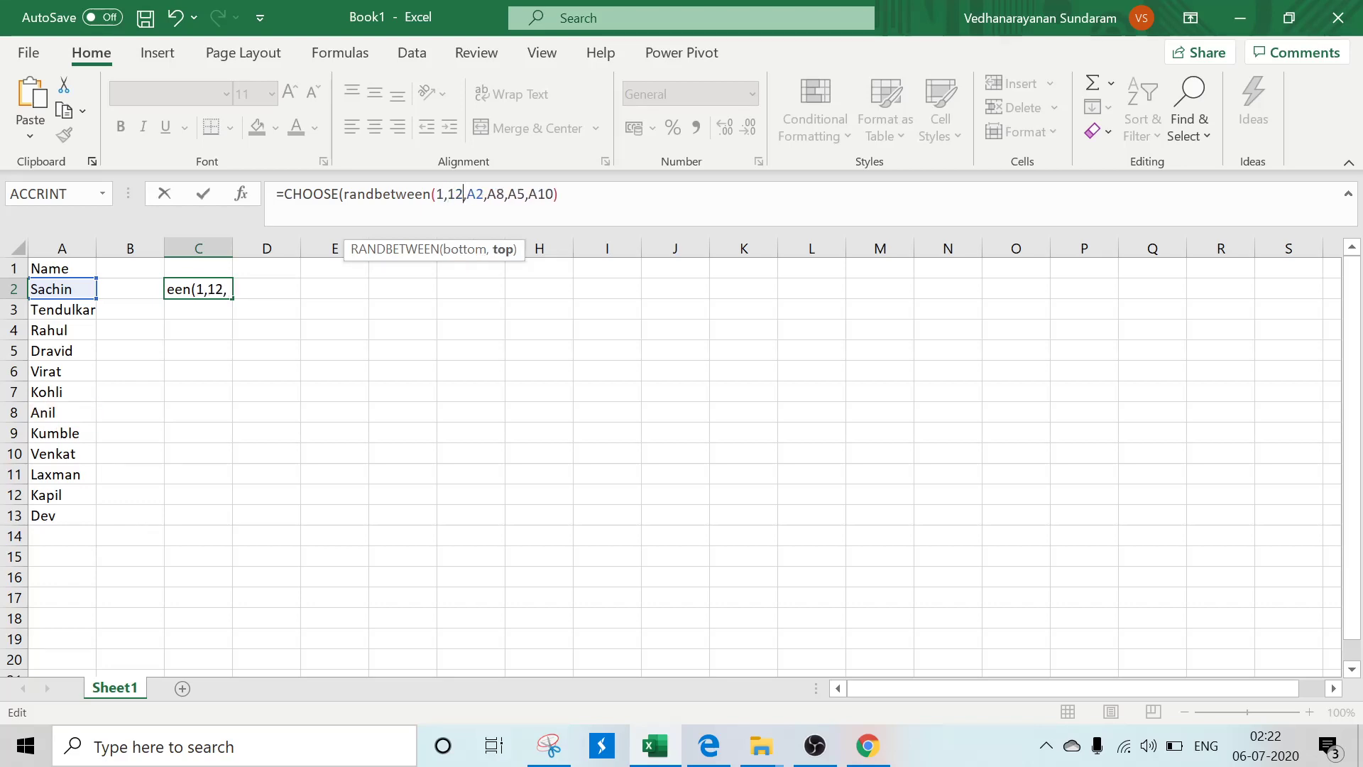
type(")")
key("Return")
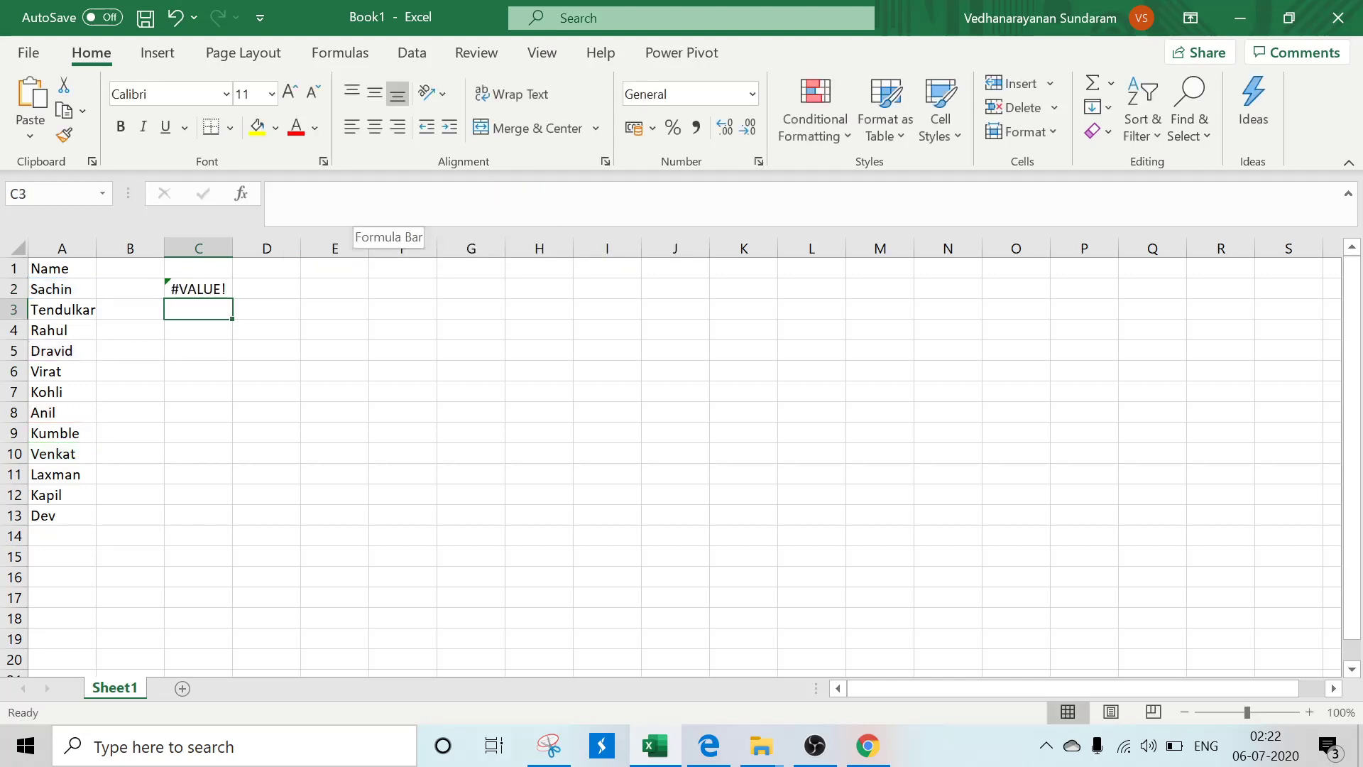
Step: Replace the value arguments of C2's CHOOSE formula with the individual cells A2 through A13, in order and separated by commas
key("Up")
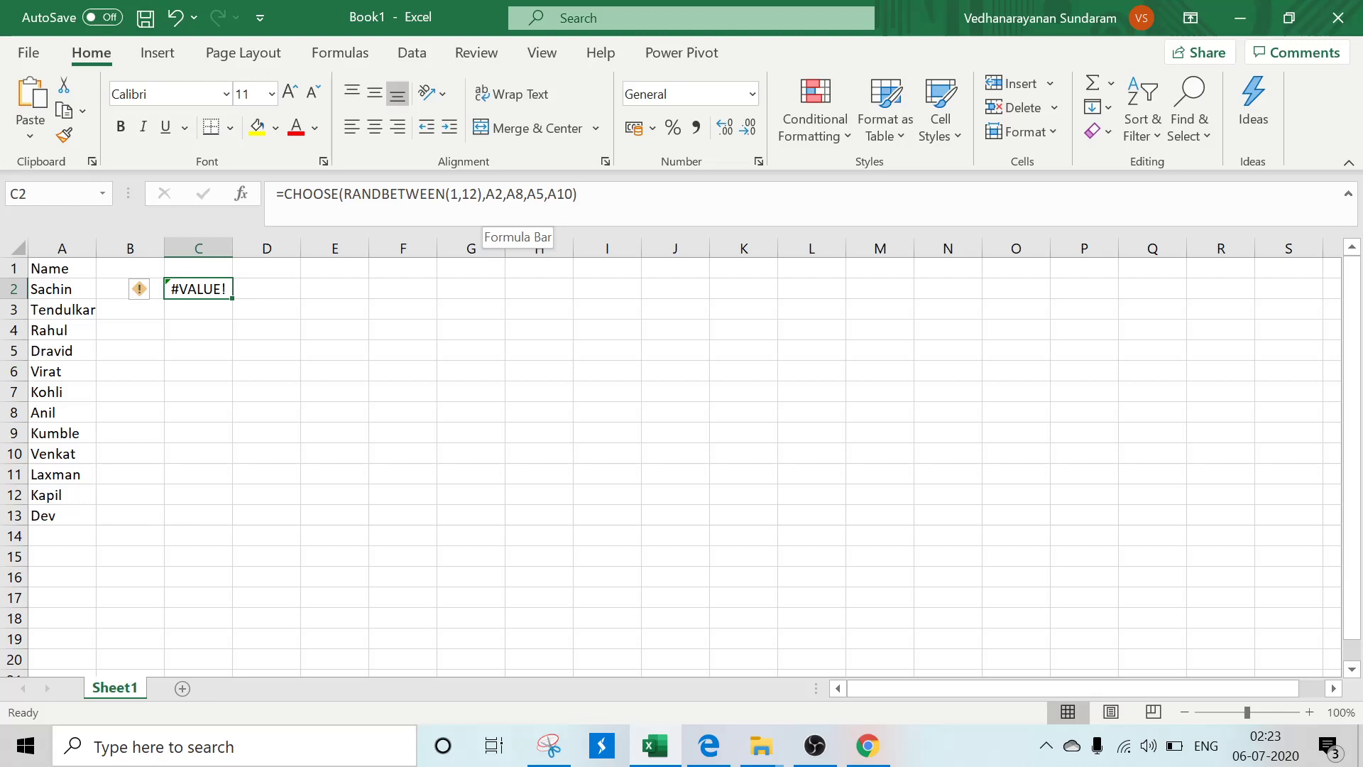
left_click_drag(486, 193, 573, 194)
key("BackSpace")
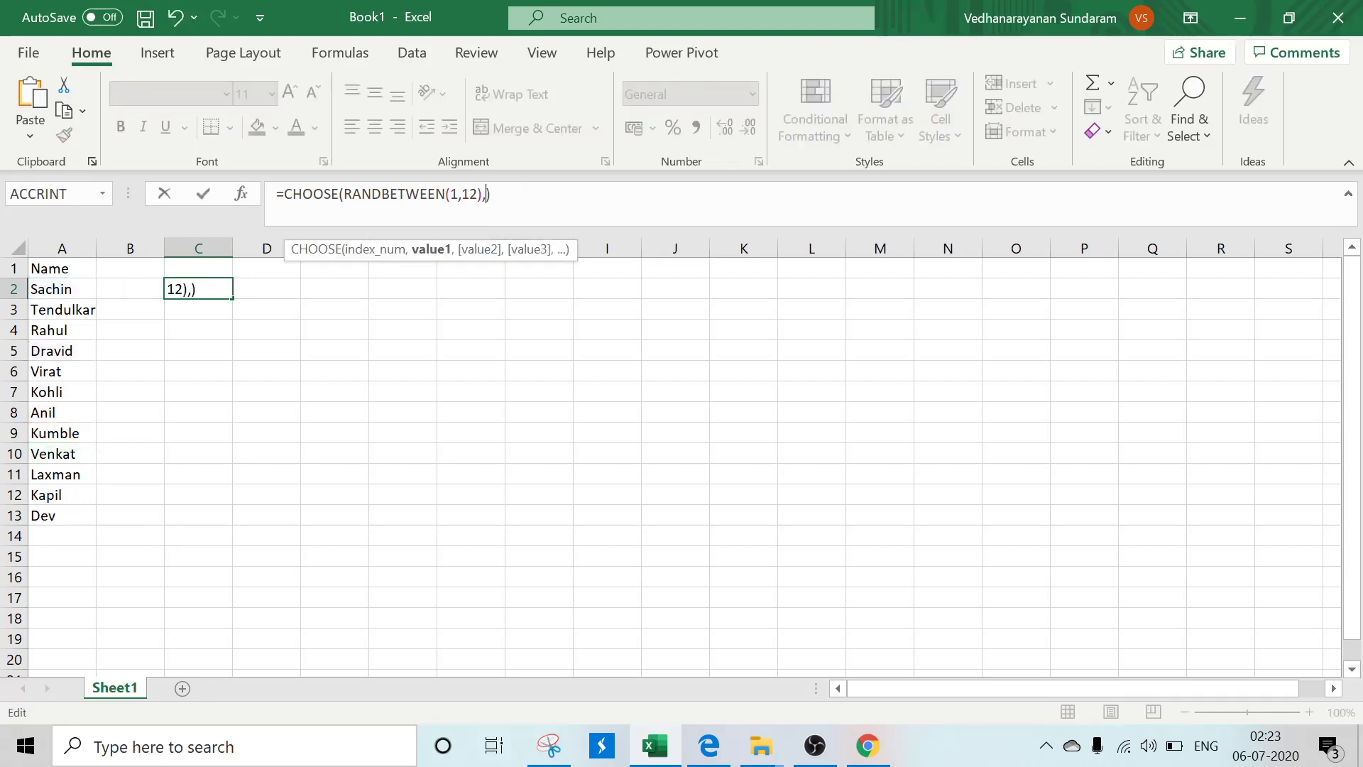
left_click(66, 287)
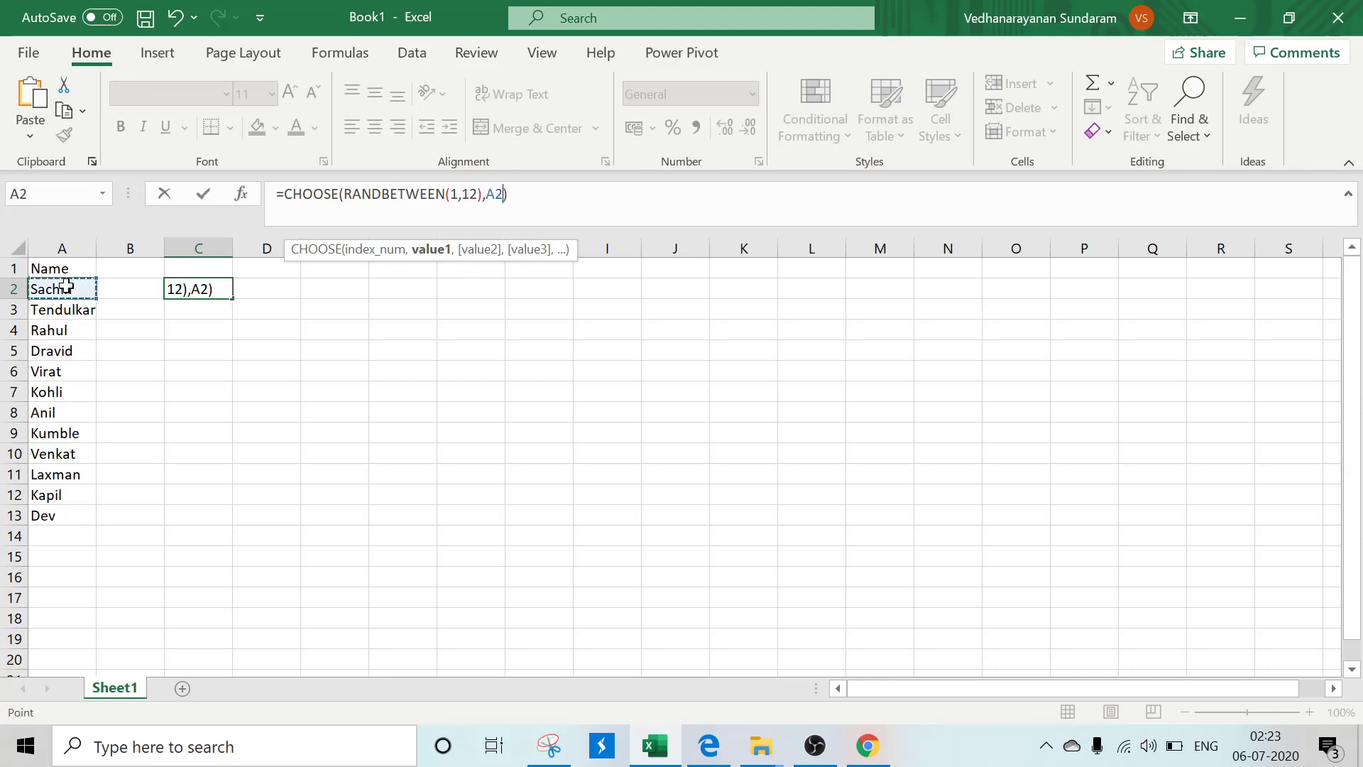
type(",")
left_click(63, 306)
type(",")
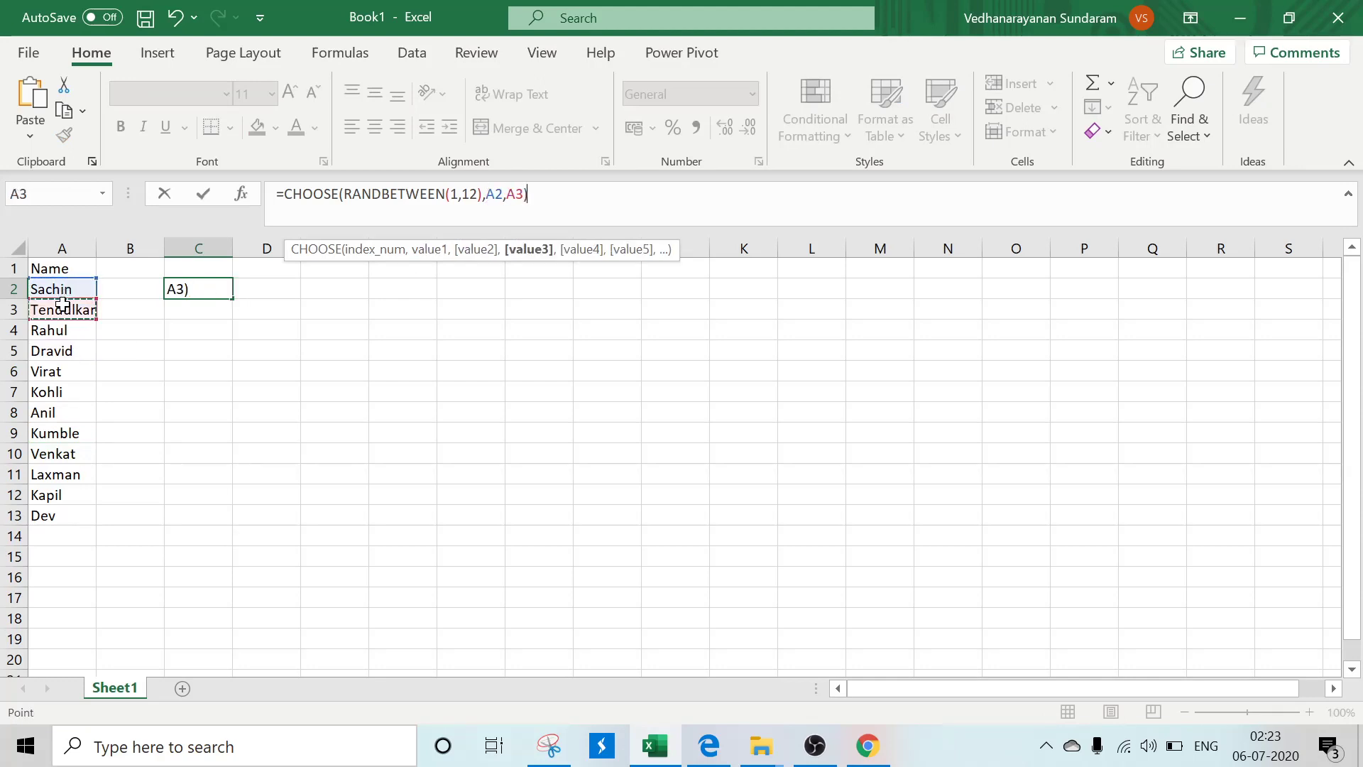
left_click(50, 330)
type(",")
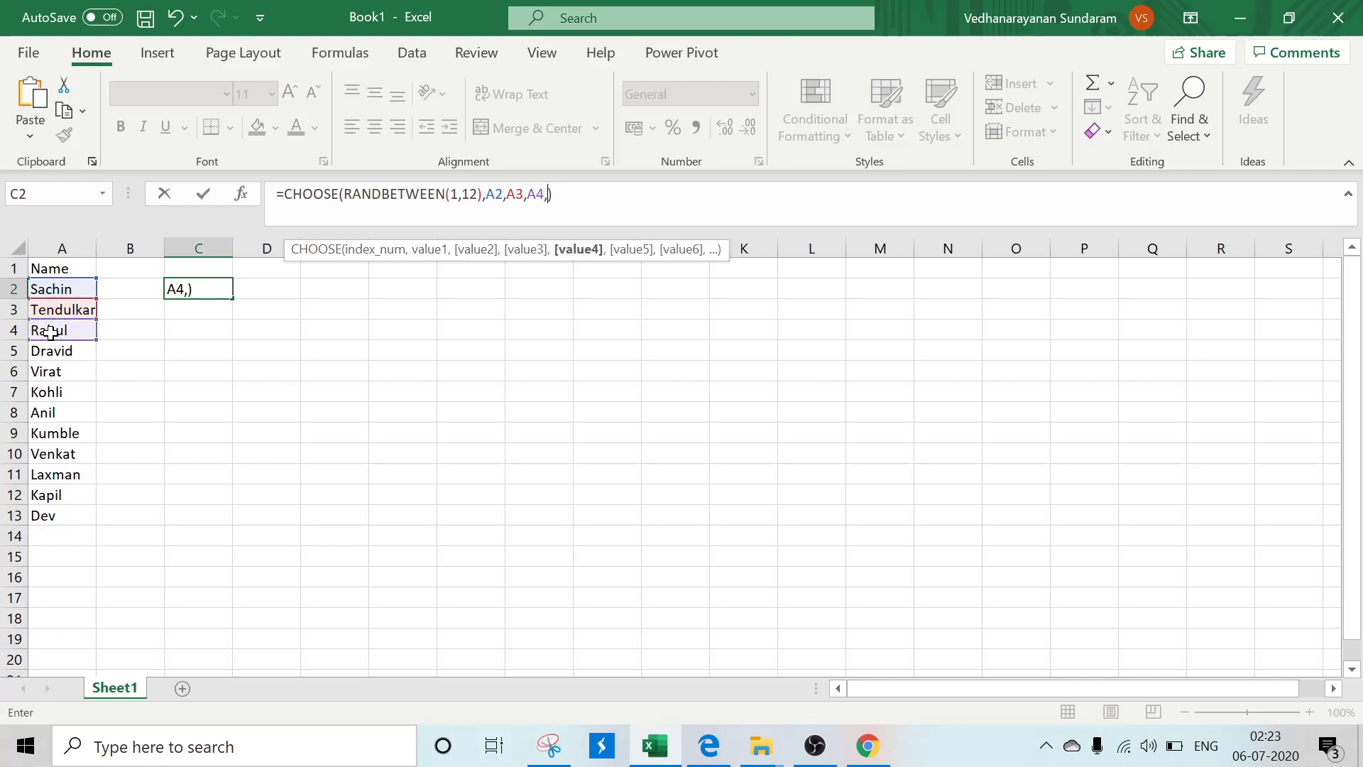
left_click(47, 351)
type(",")
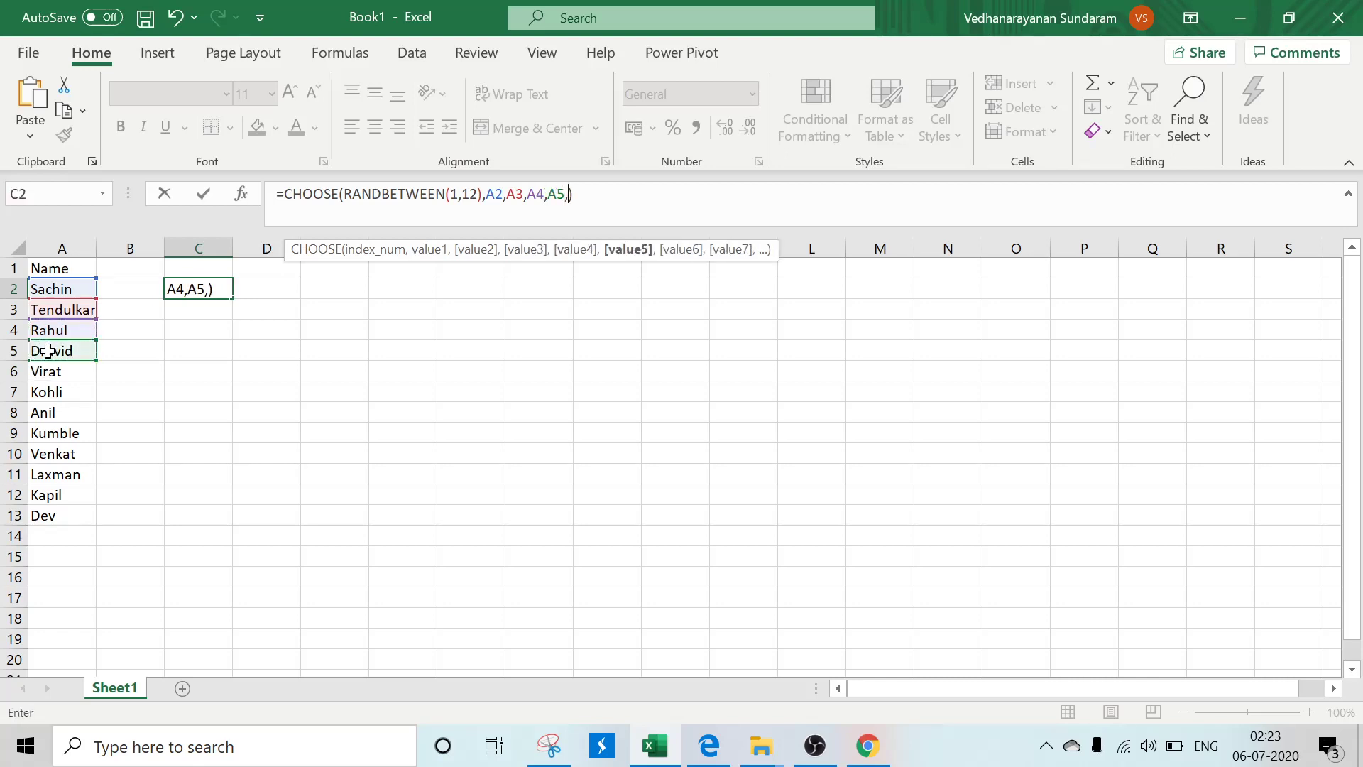
left_click(49, 372)
type(",")
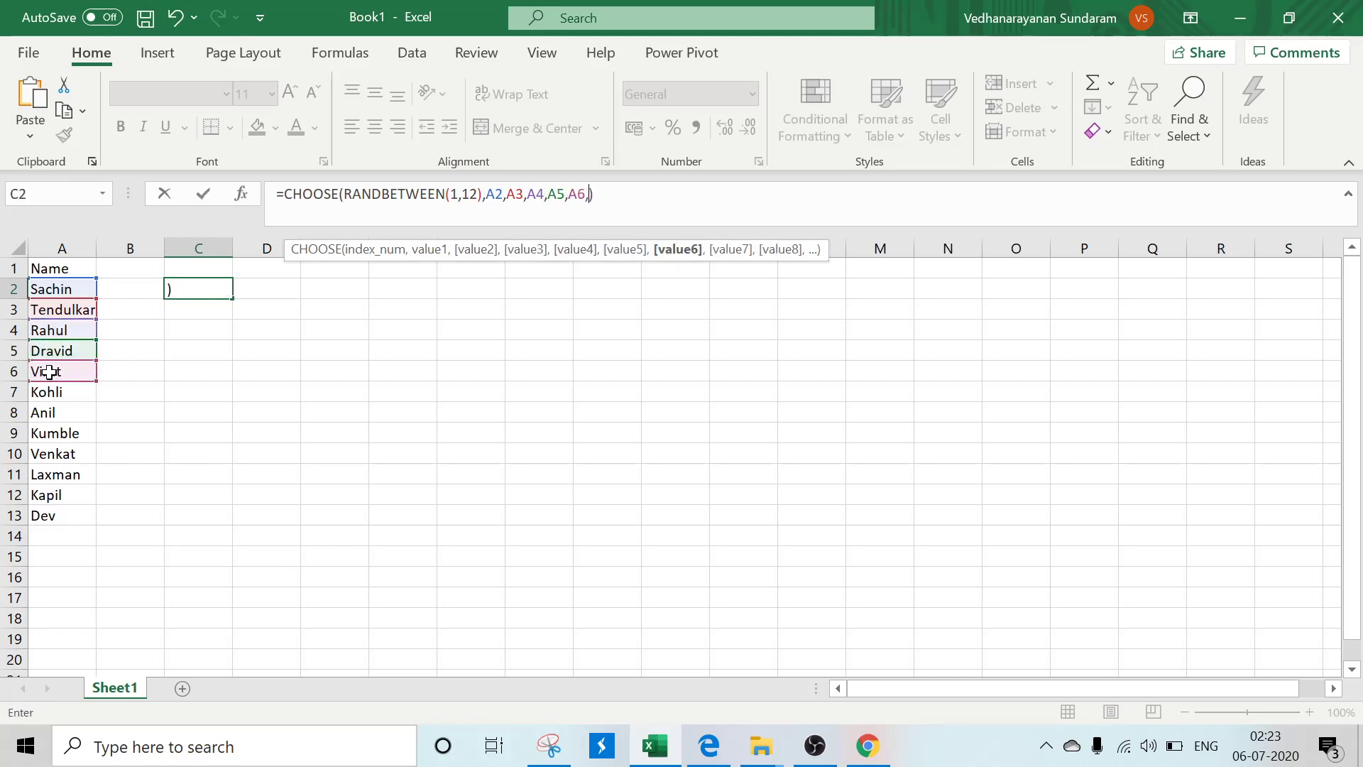
left_click(48, 393)
type(",")
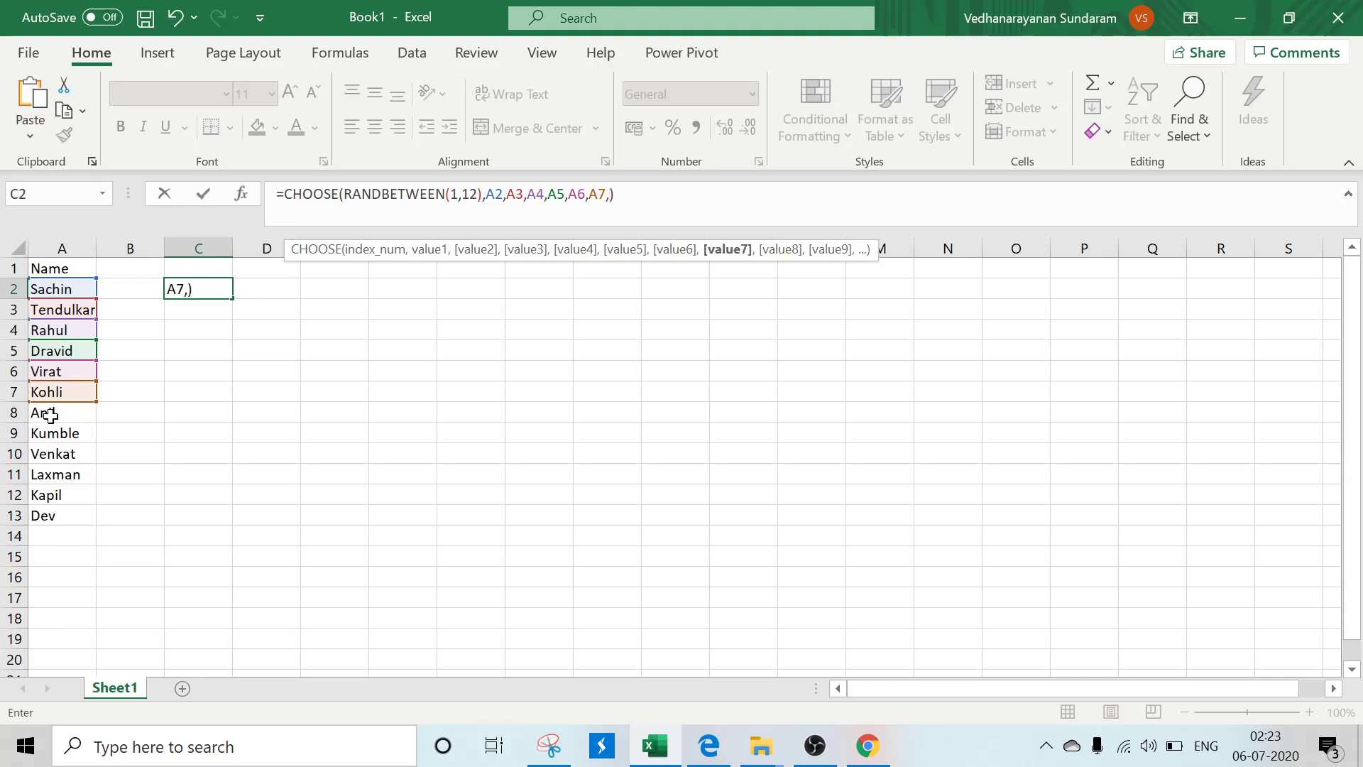
left_click(47, 414)
type(",")
left_click(52, 438)
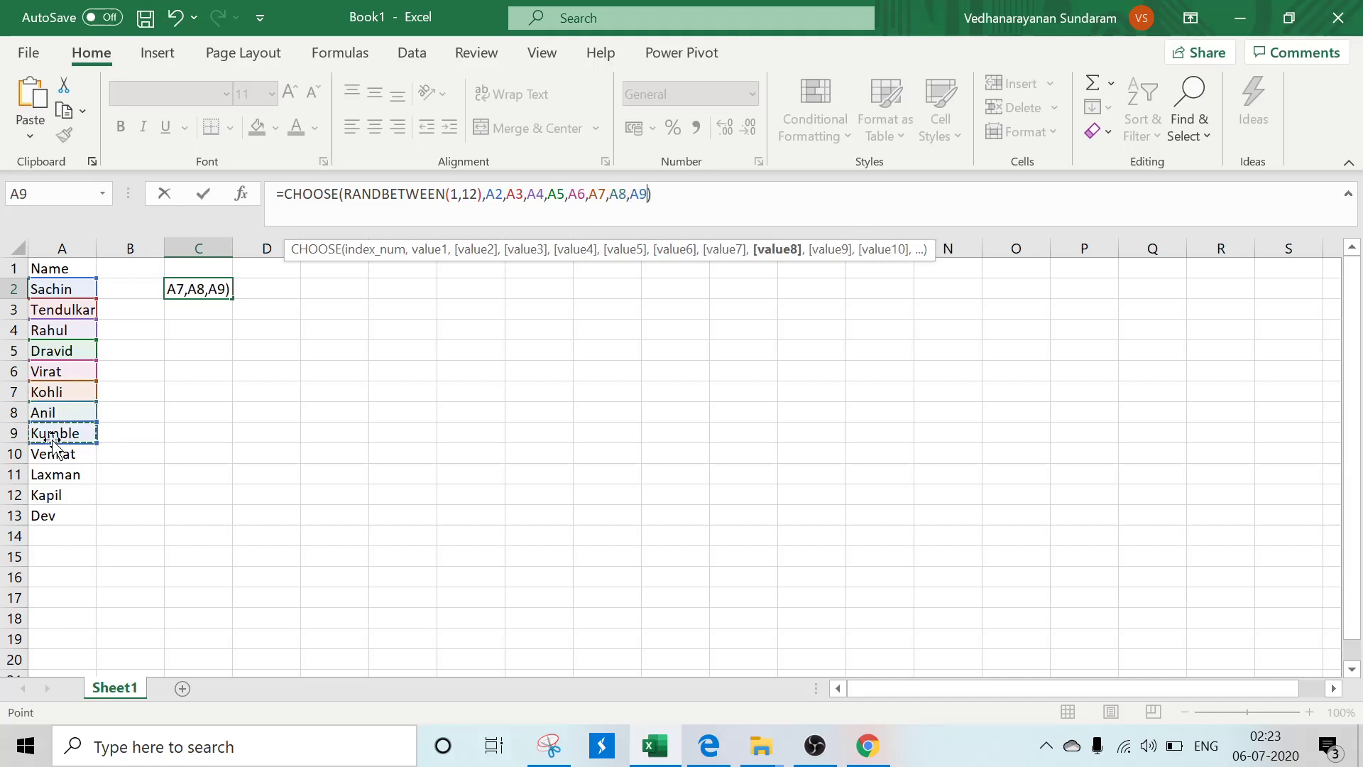
type(",")
left_click(54, 460)
type(",")
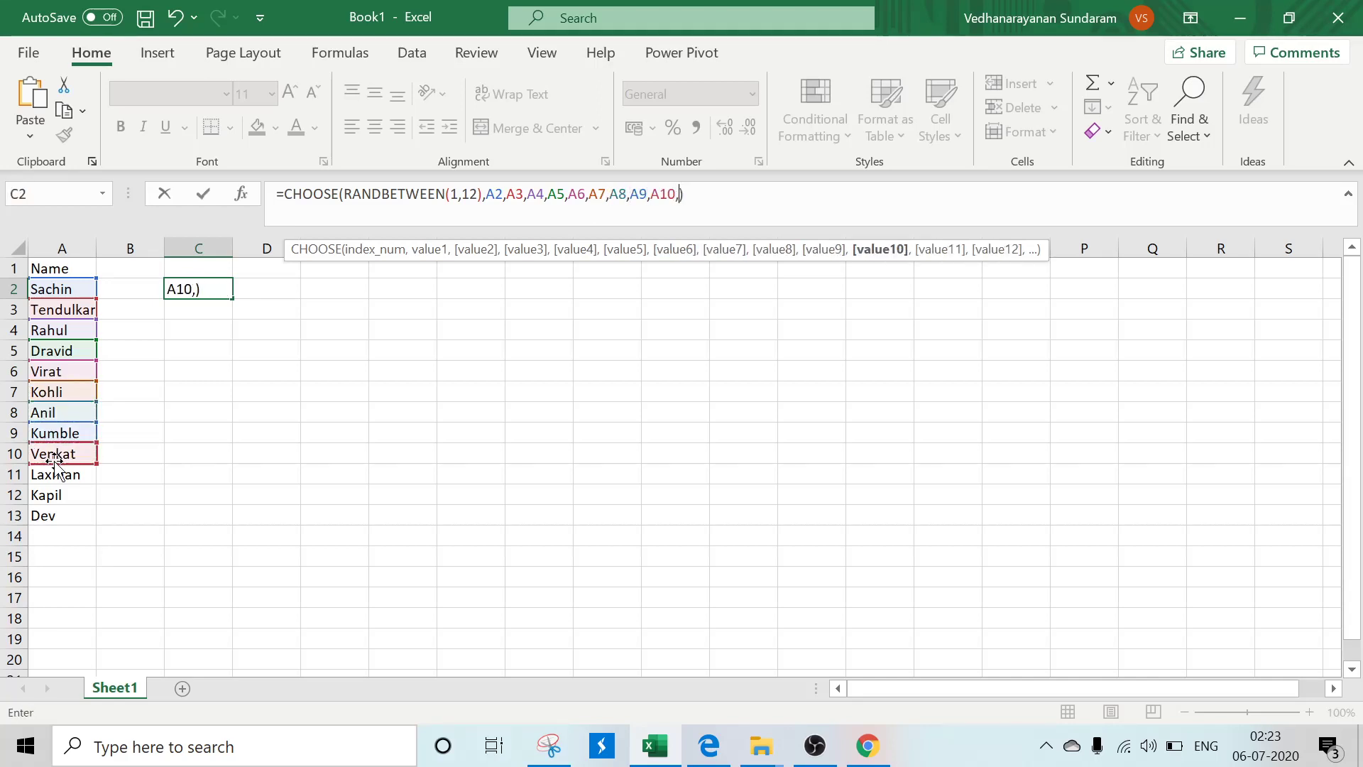
left_click(55, 477)
type(",")
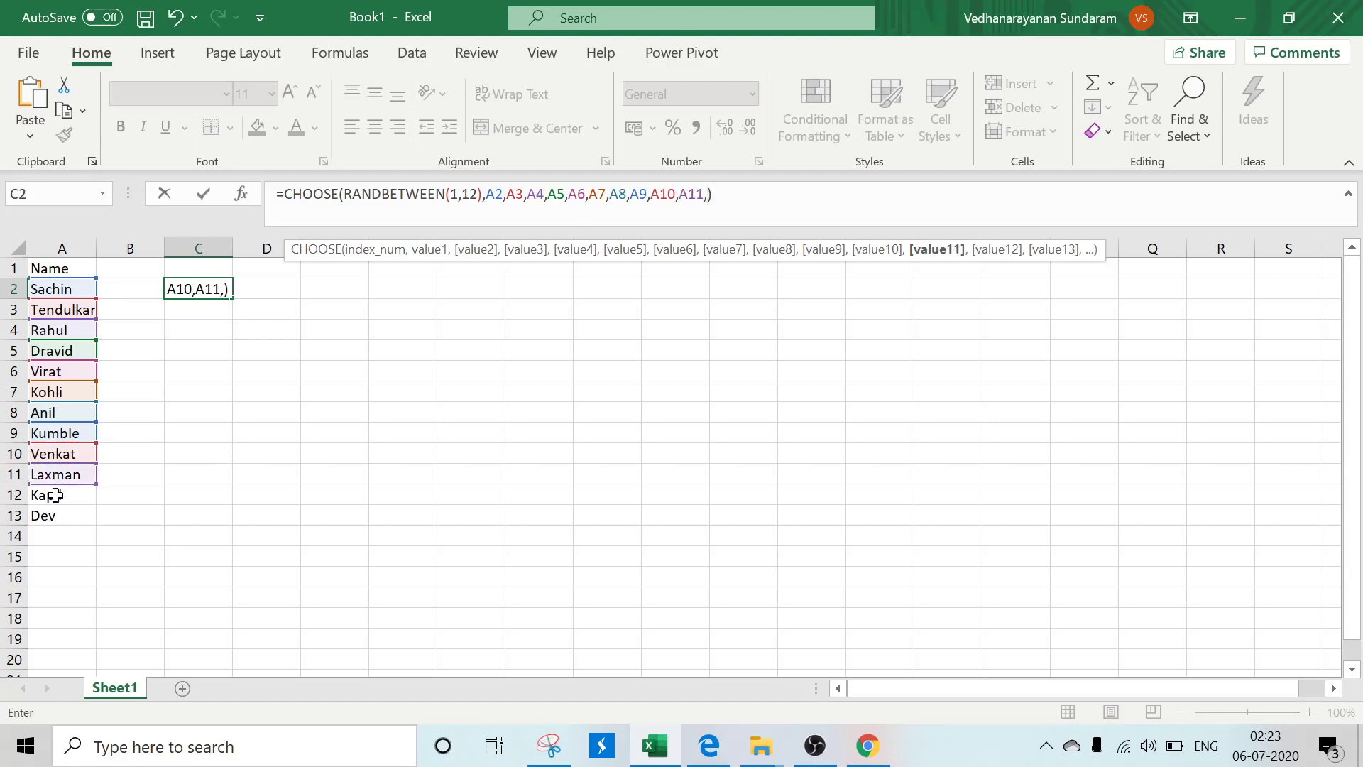
left_click(54, 493)
type(",")
left_click(53, 513)
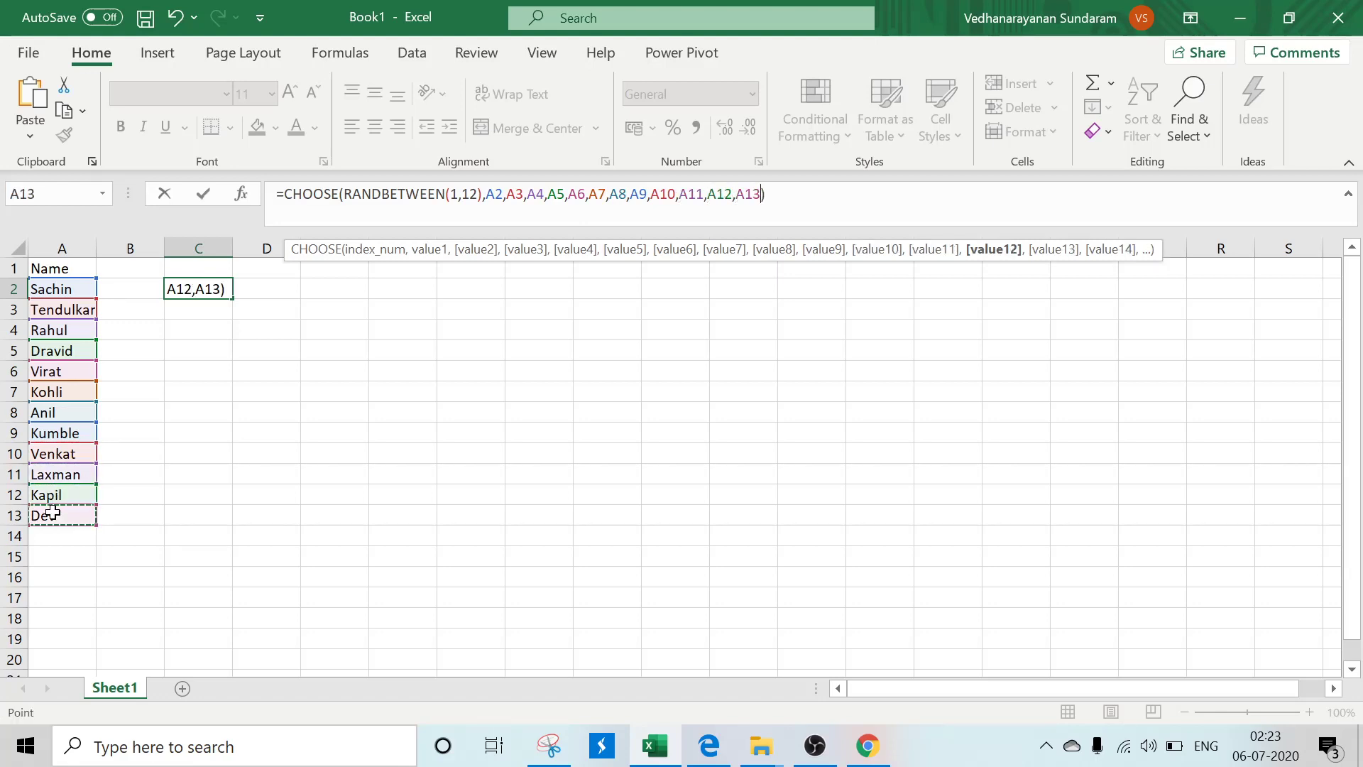
key("Return")
Step: Recalculate the sheet ten times to check how the random pick in C2 varies
key("Up")
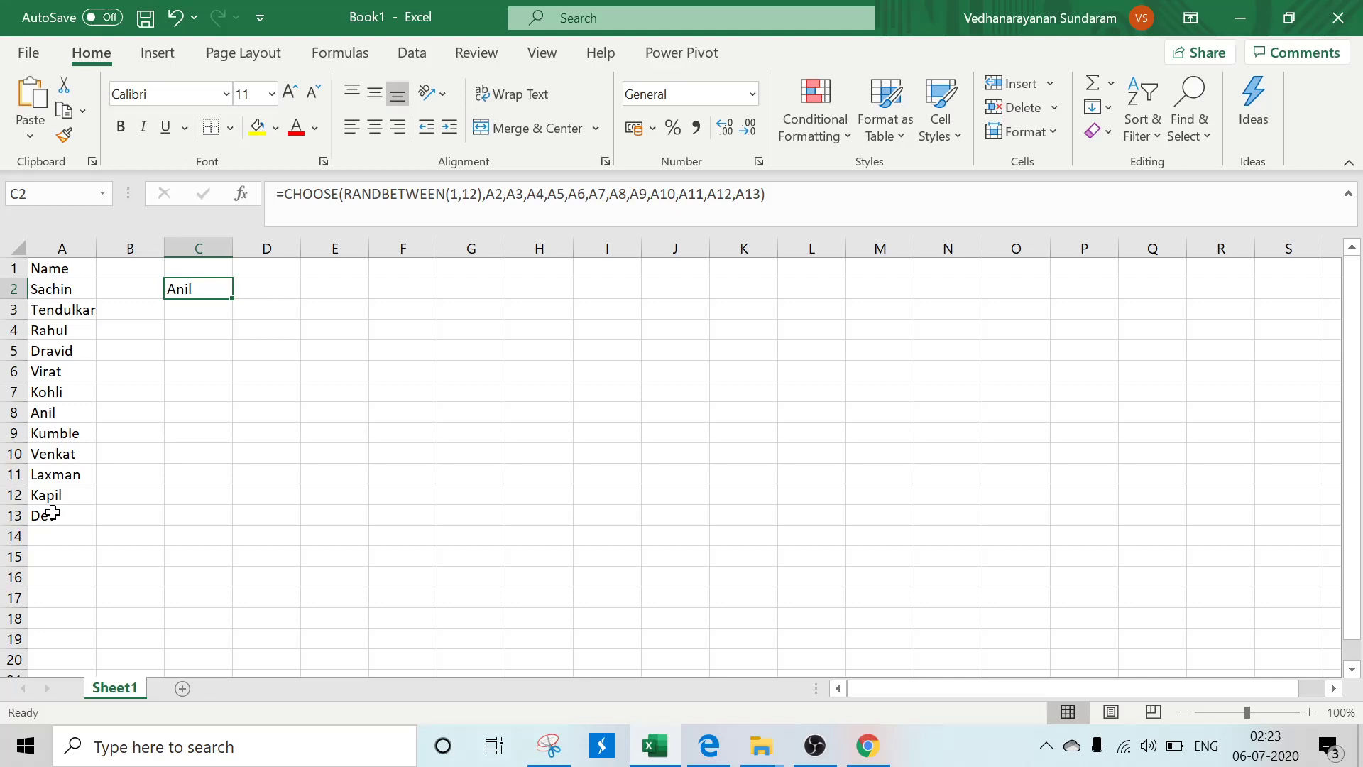
key("F9")
key("F9")
key("F9")
key("F9")
key("F9")
key("F9")
key("F9")
key("F9")
key("F9")
key("F9")
Step: Enter an INDEX formula in C4 over A2:A13 with RANDBETWEEN(1,12) as row number and 1 as column number
key("Down")
key("Down")
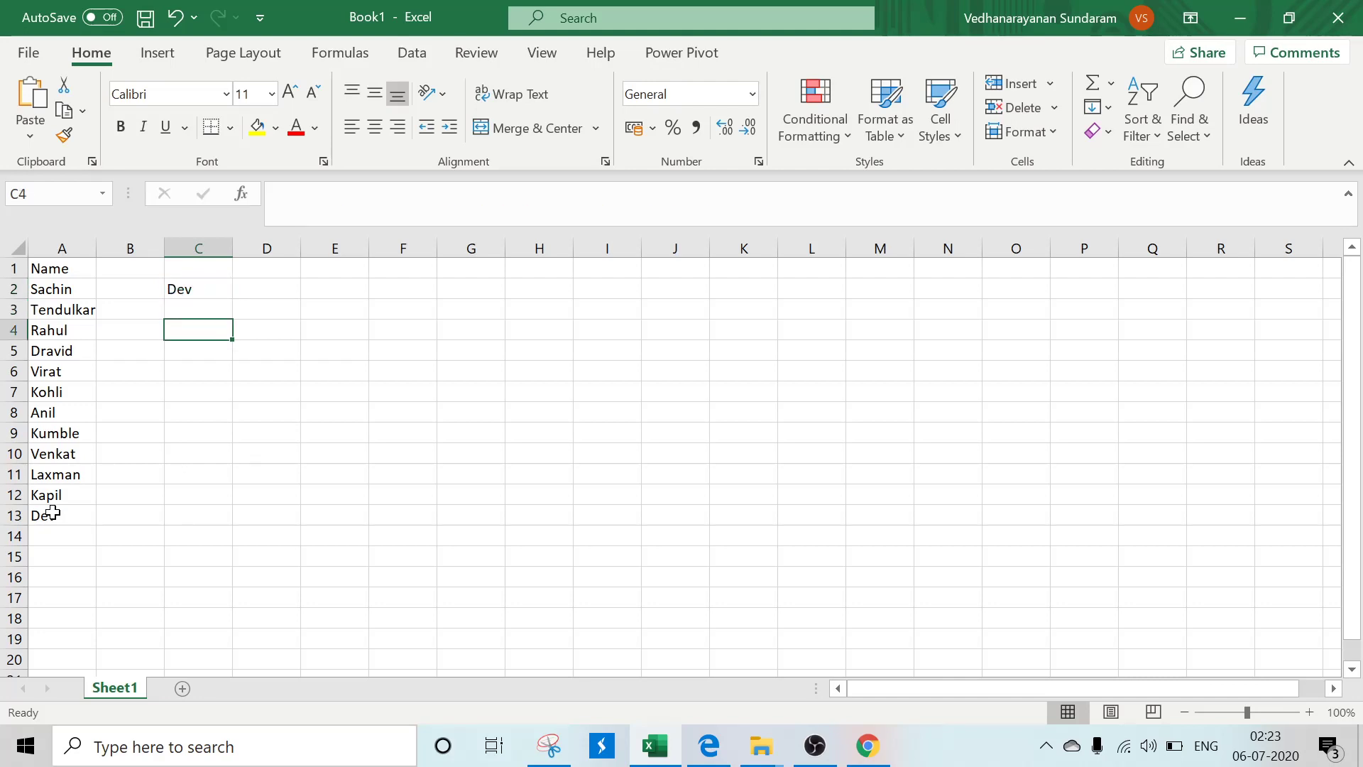
type("=")
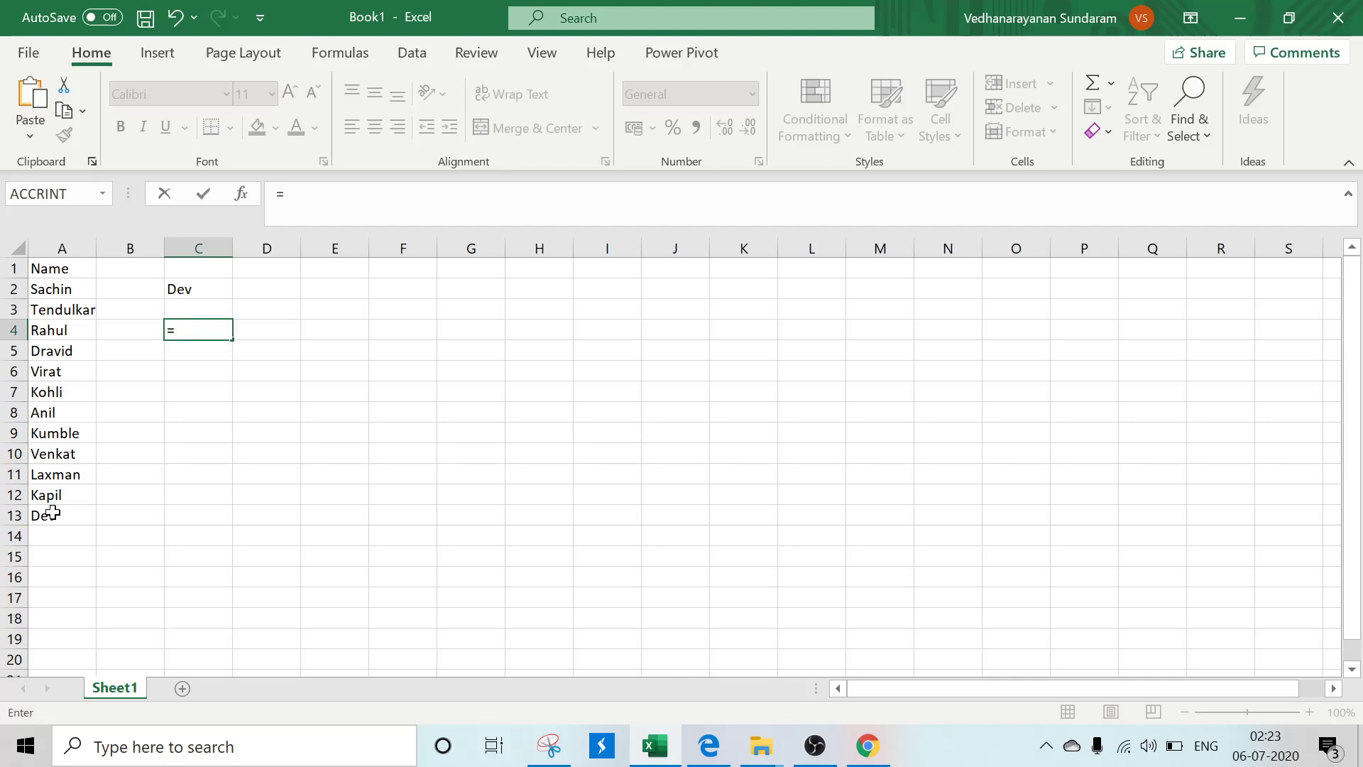
type("index(")
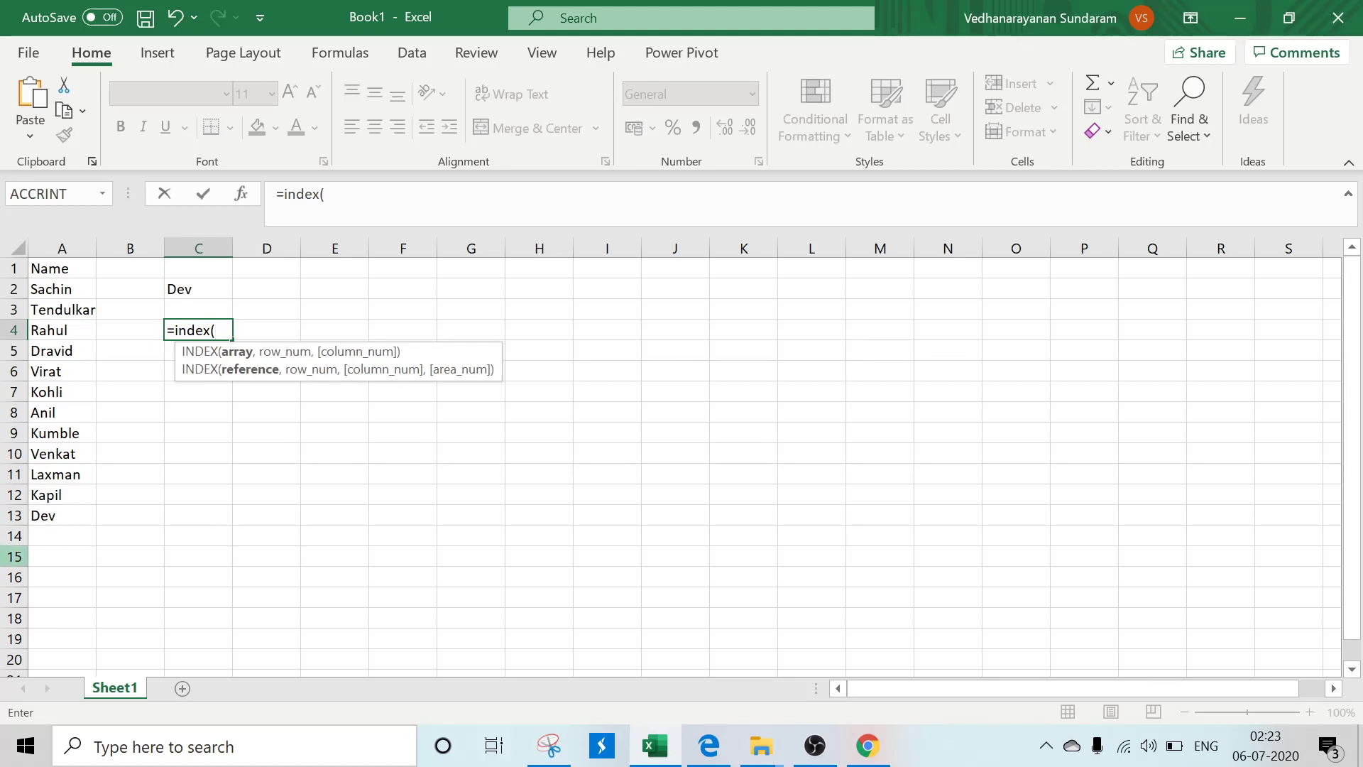
left_click(47, 288)
left_click_drag(47, 288, 48, 514)
type(",")
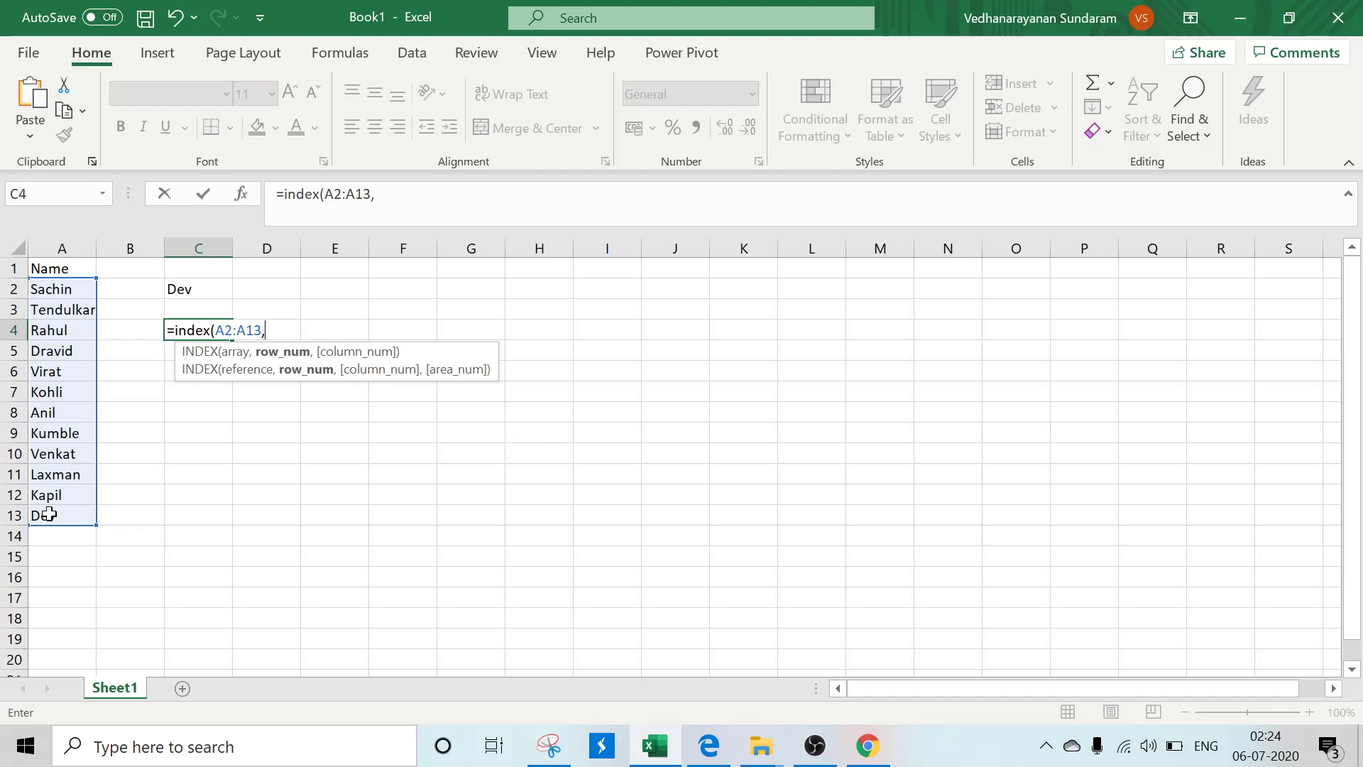
type("randbetwe")
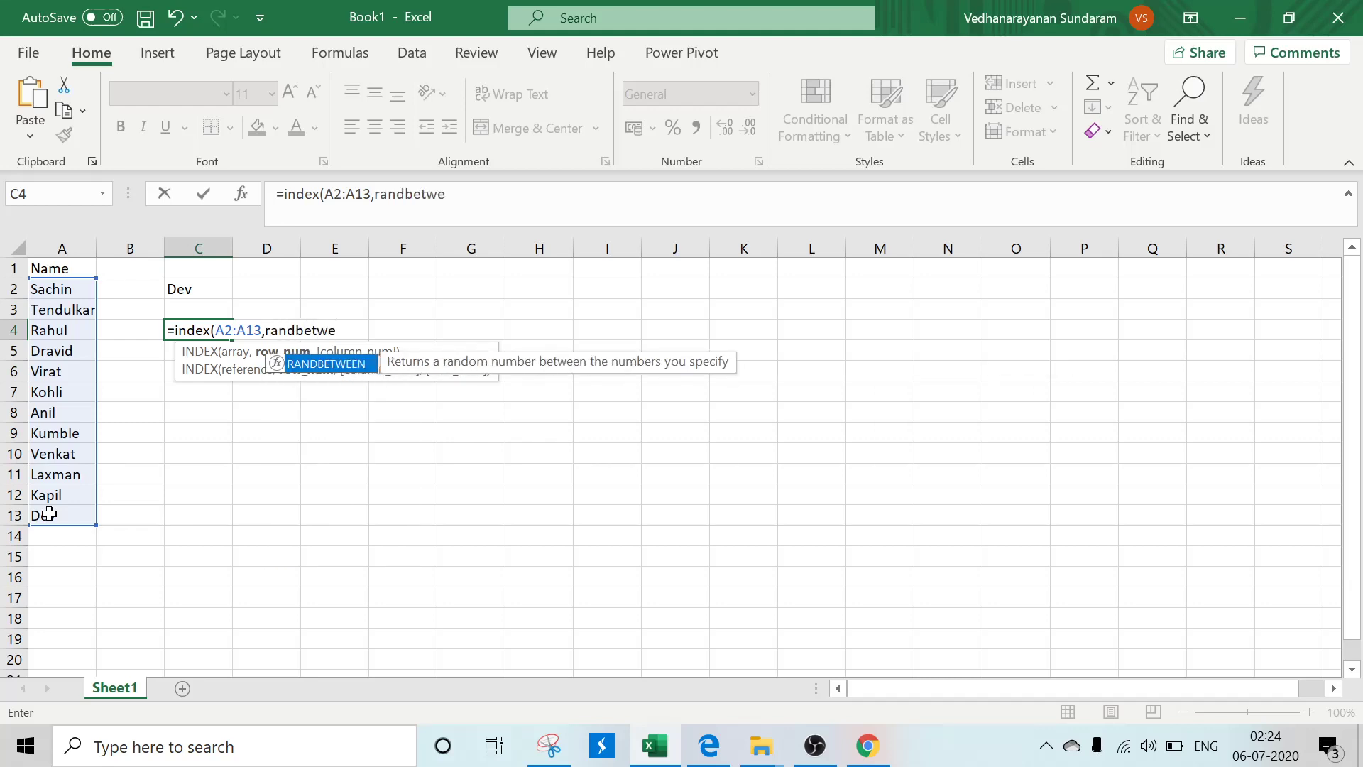
type("en(1")
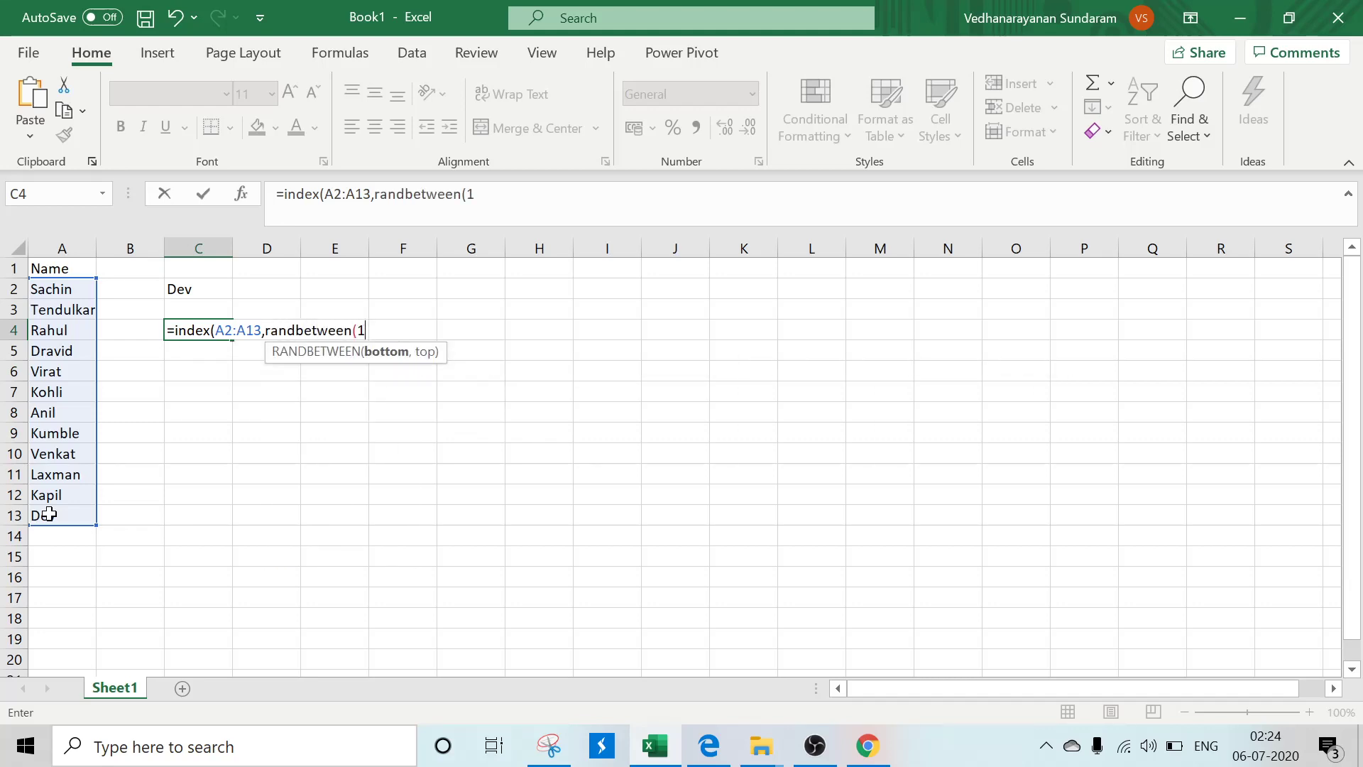
type(",12),")
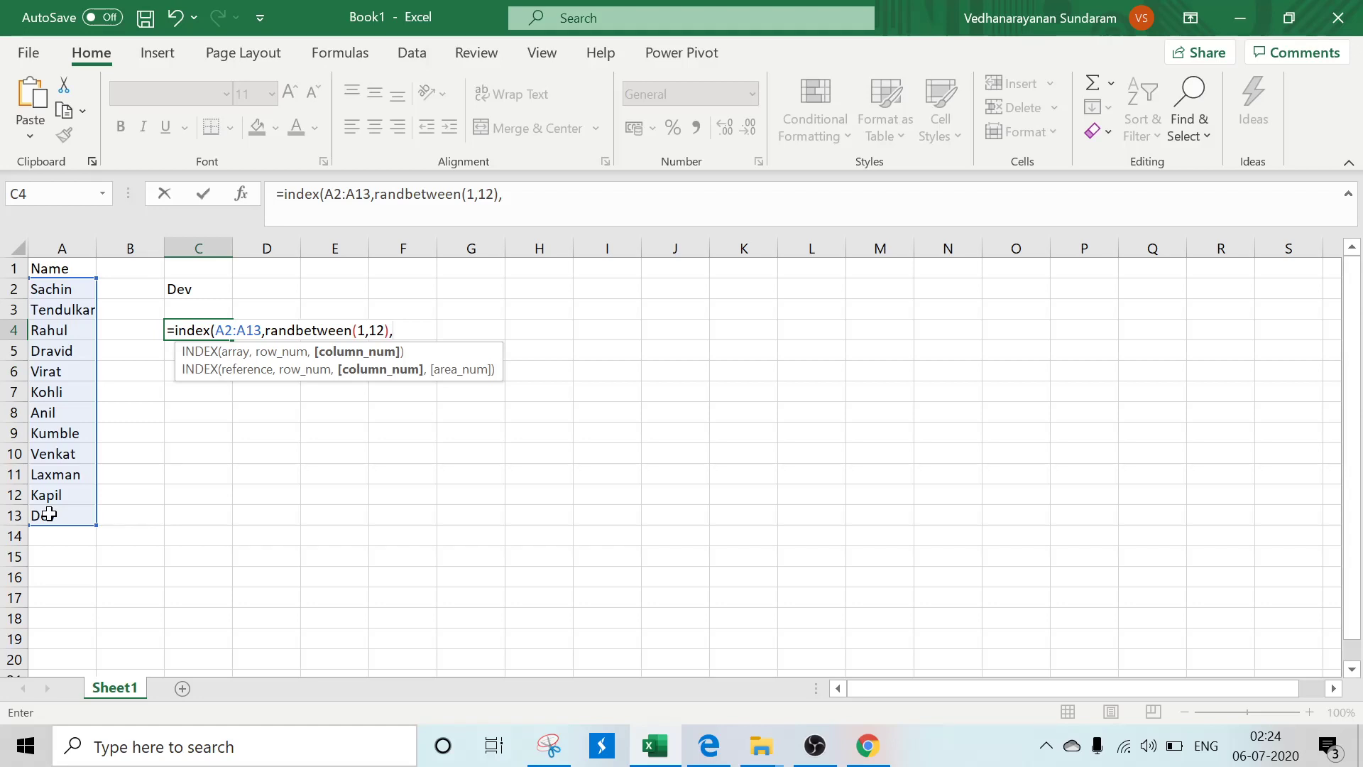
type("1)")
key("Return")
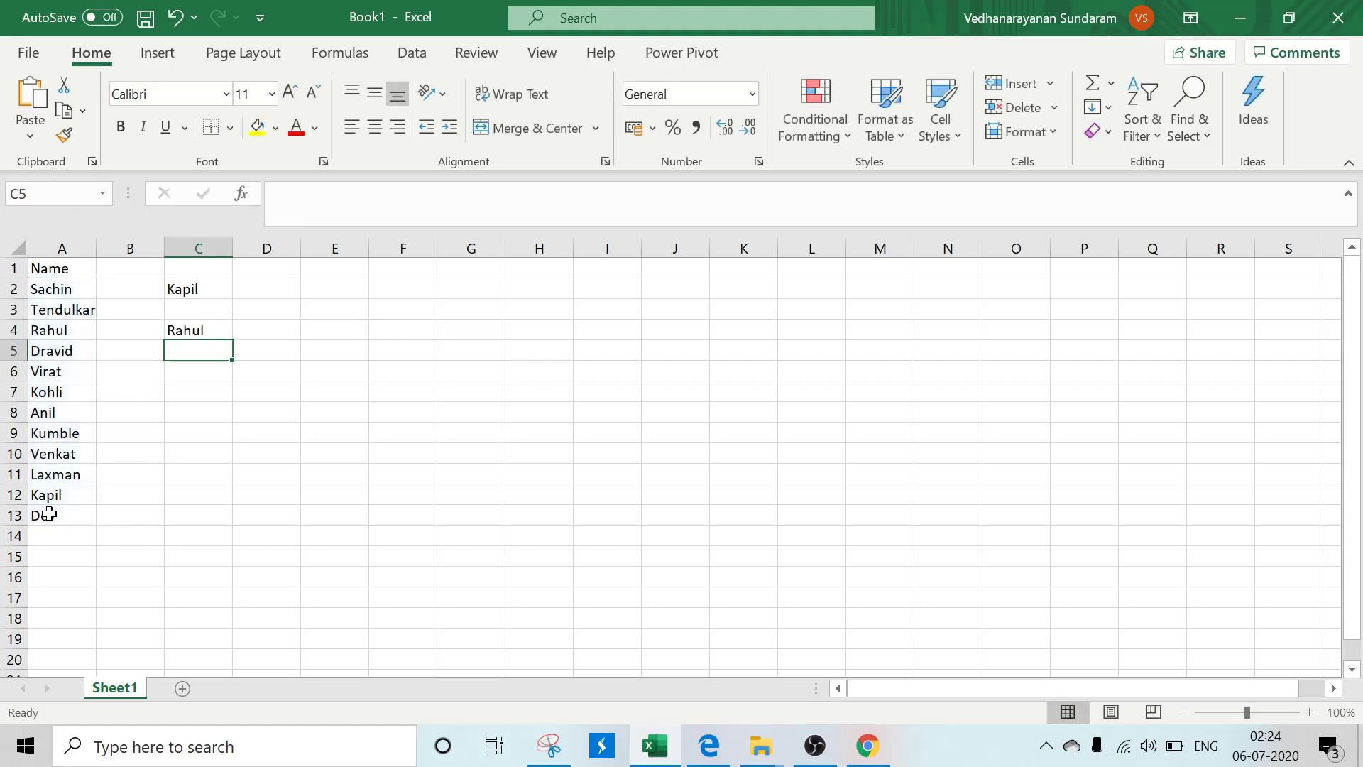
Step: Recalculate the sheet seven times to check how the random pick in C4 varies
key("Up")
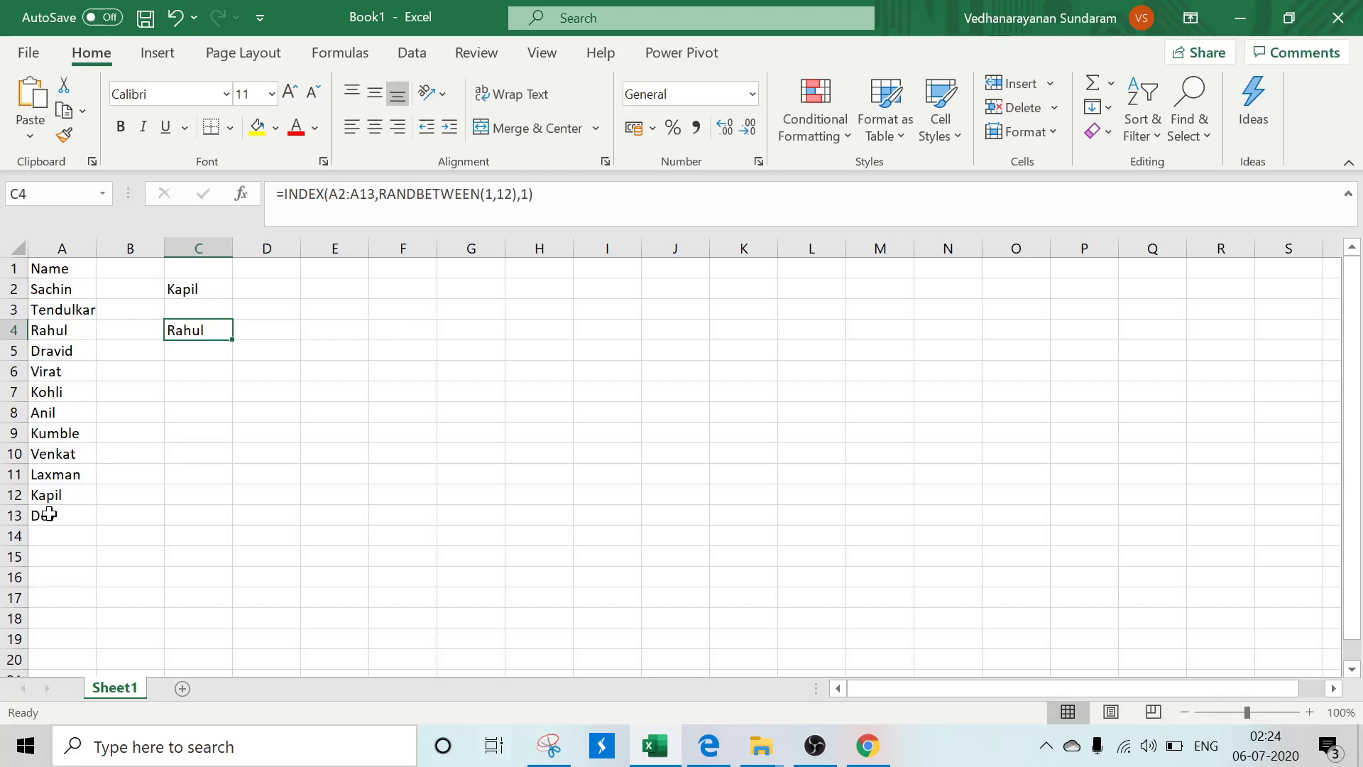
key("F9")
key("F9")
key("F9")
key("F9")
key("F9")
key("F9")
key("F9")
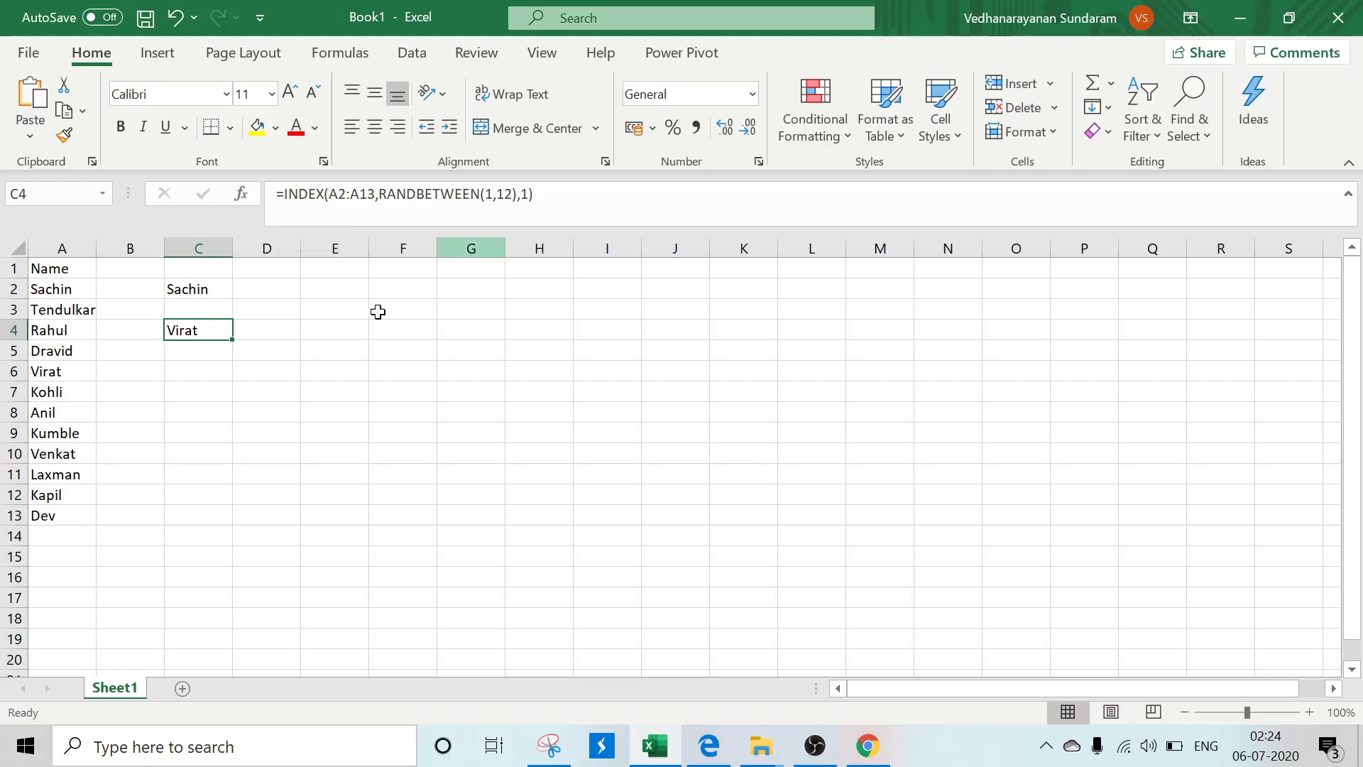
Step: Start an INDEX formula in C6 over A2:A13, with RANDARRAY using 1 row, 1 column and minimum 1 as row number
key("Down")
key("Down")
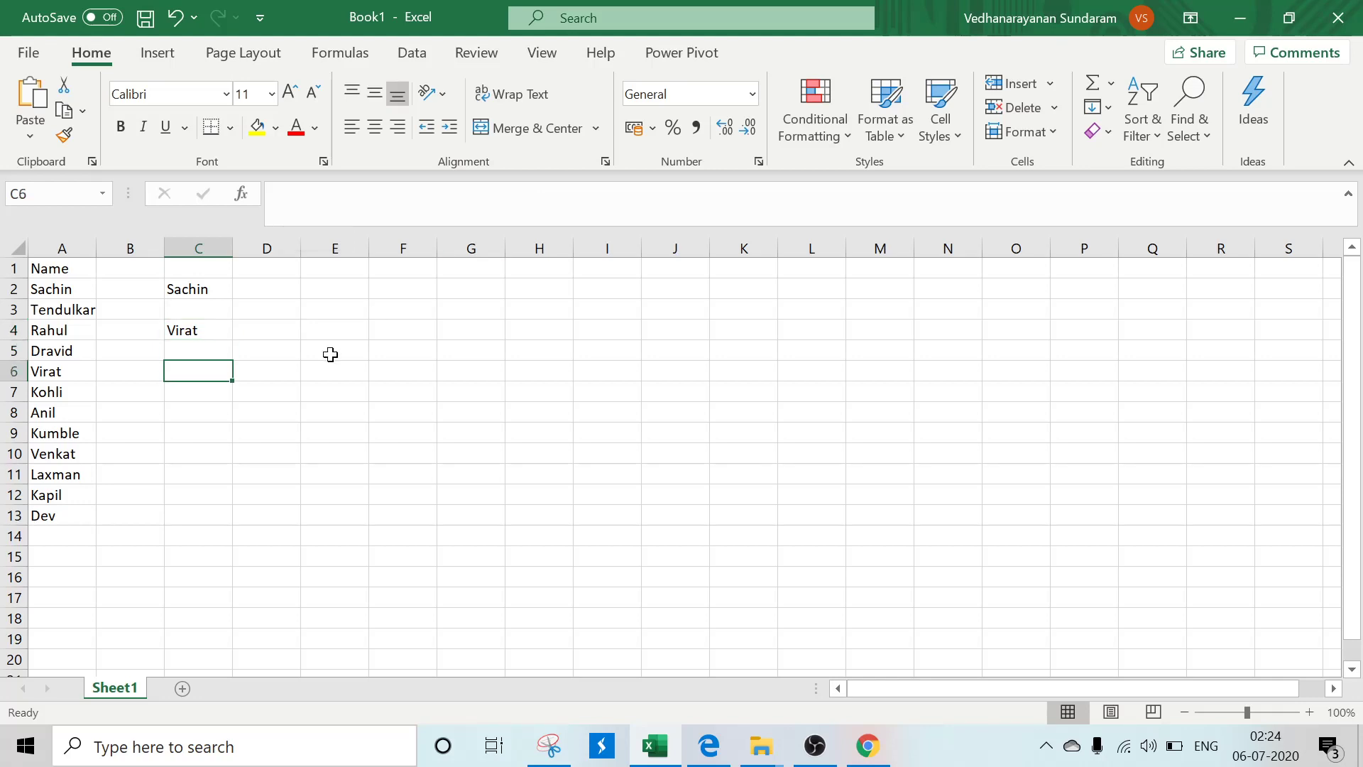
type("=index(")
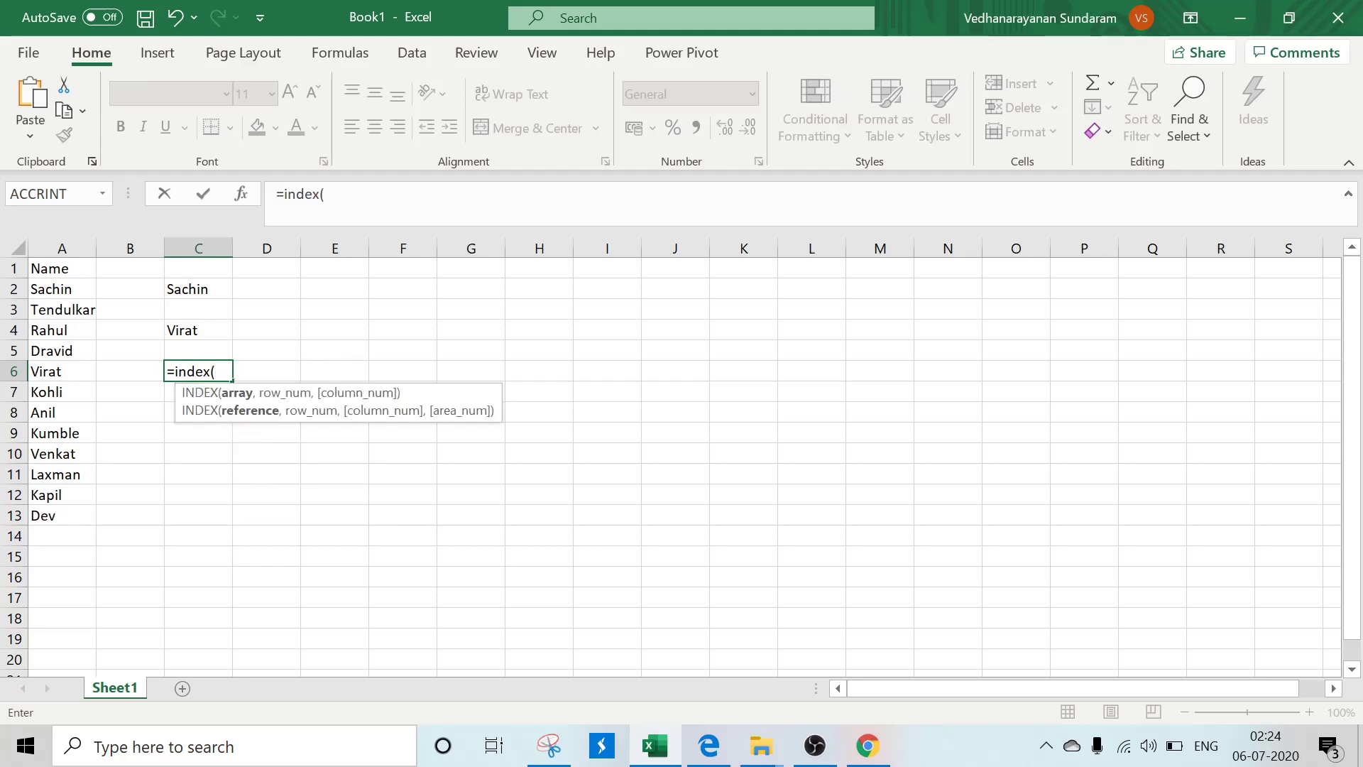
left_click_drag(59, 286, 67, 515)
type(",")
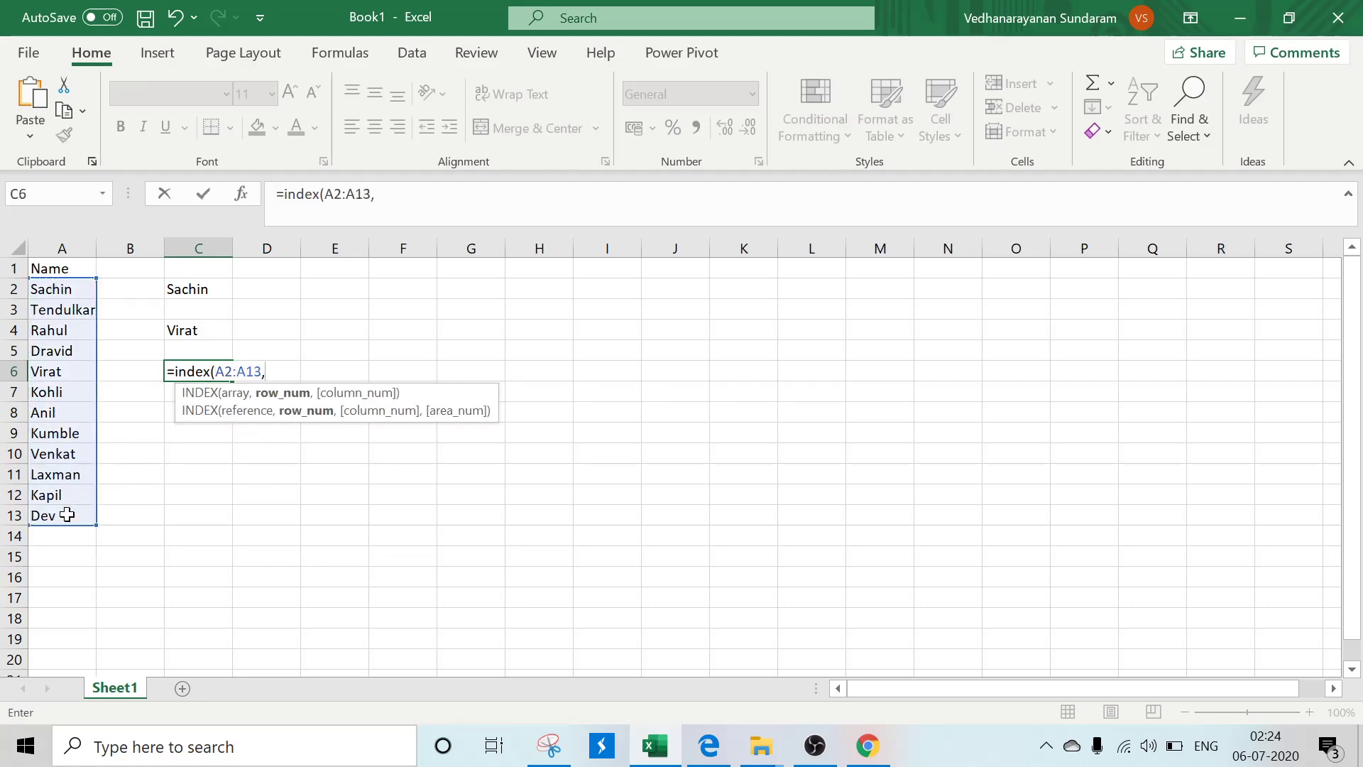
type("rand")
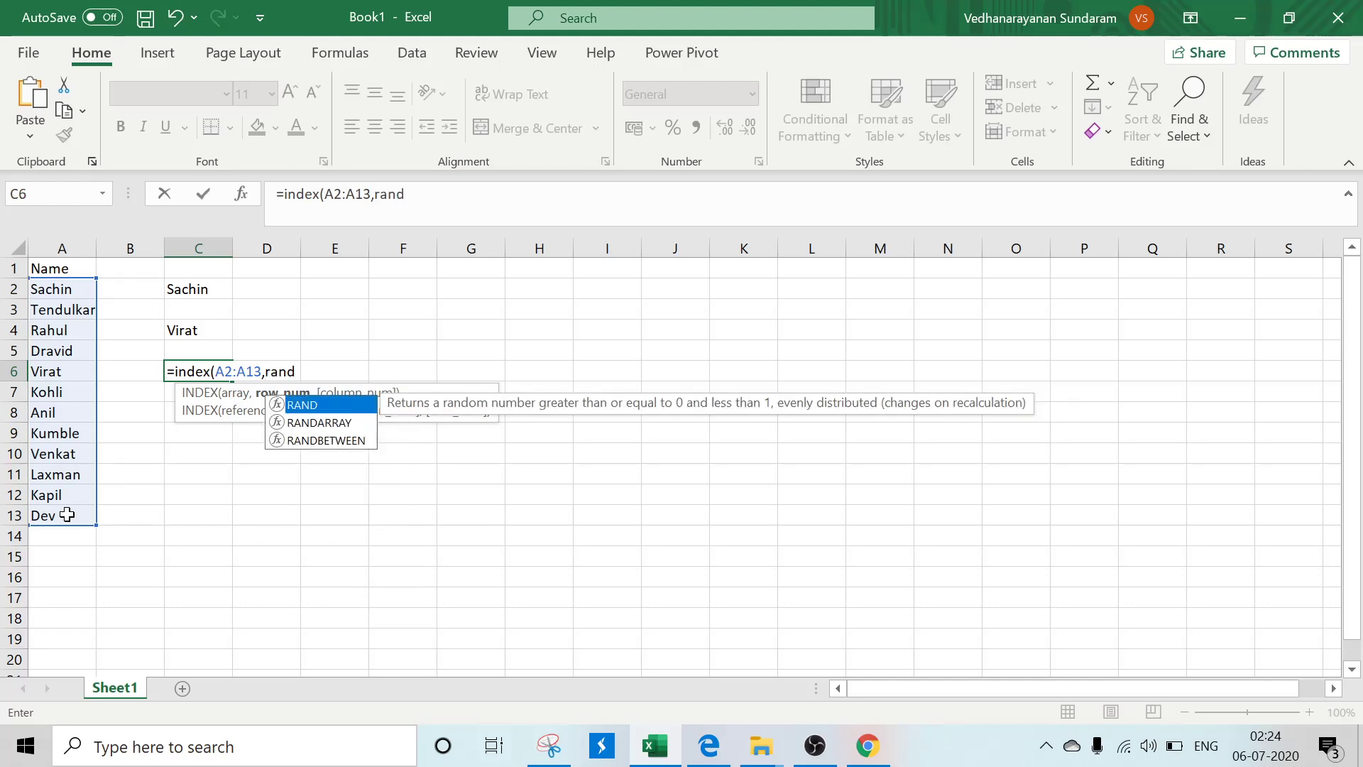
type("arrau")
key("BackSpace")
type("y")
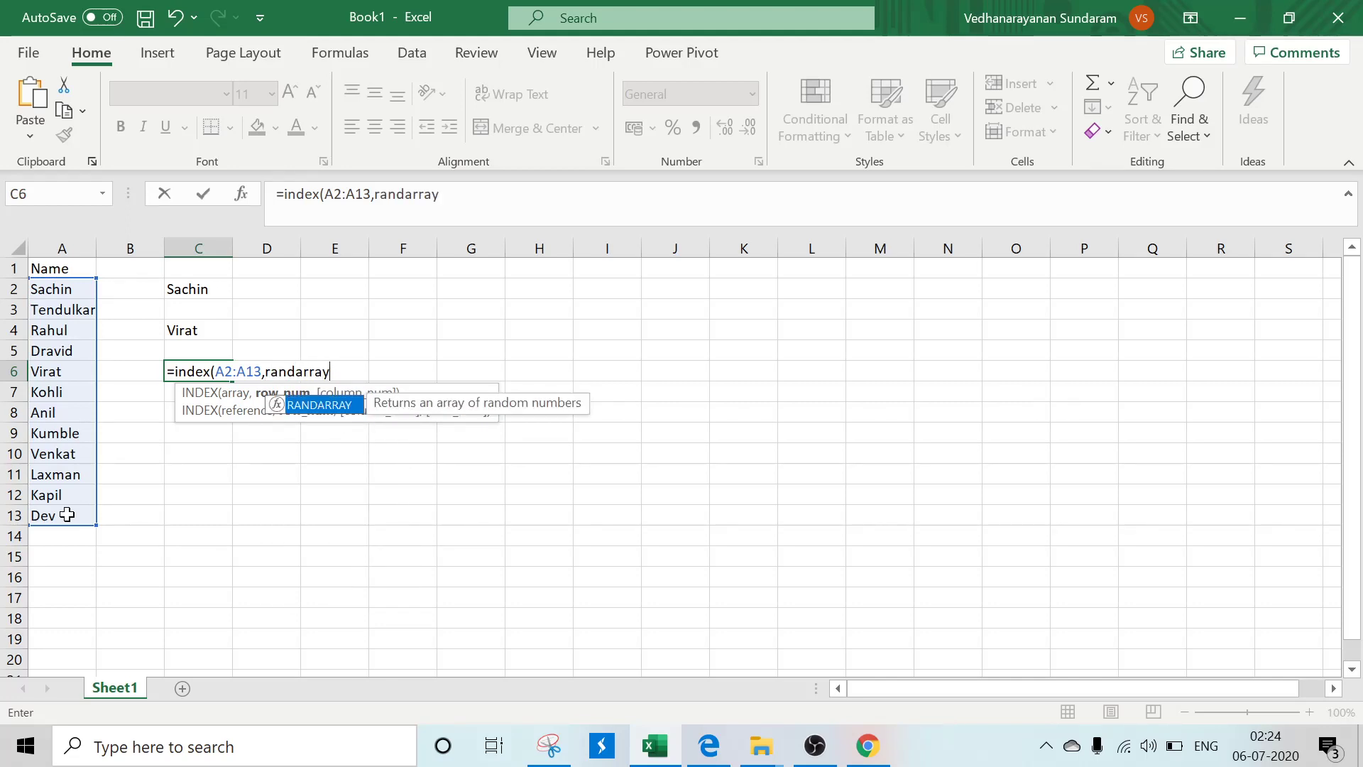
type("(")
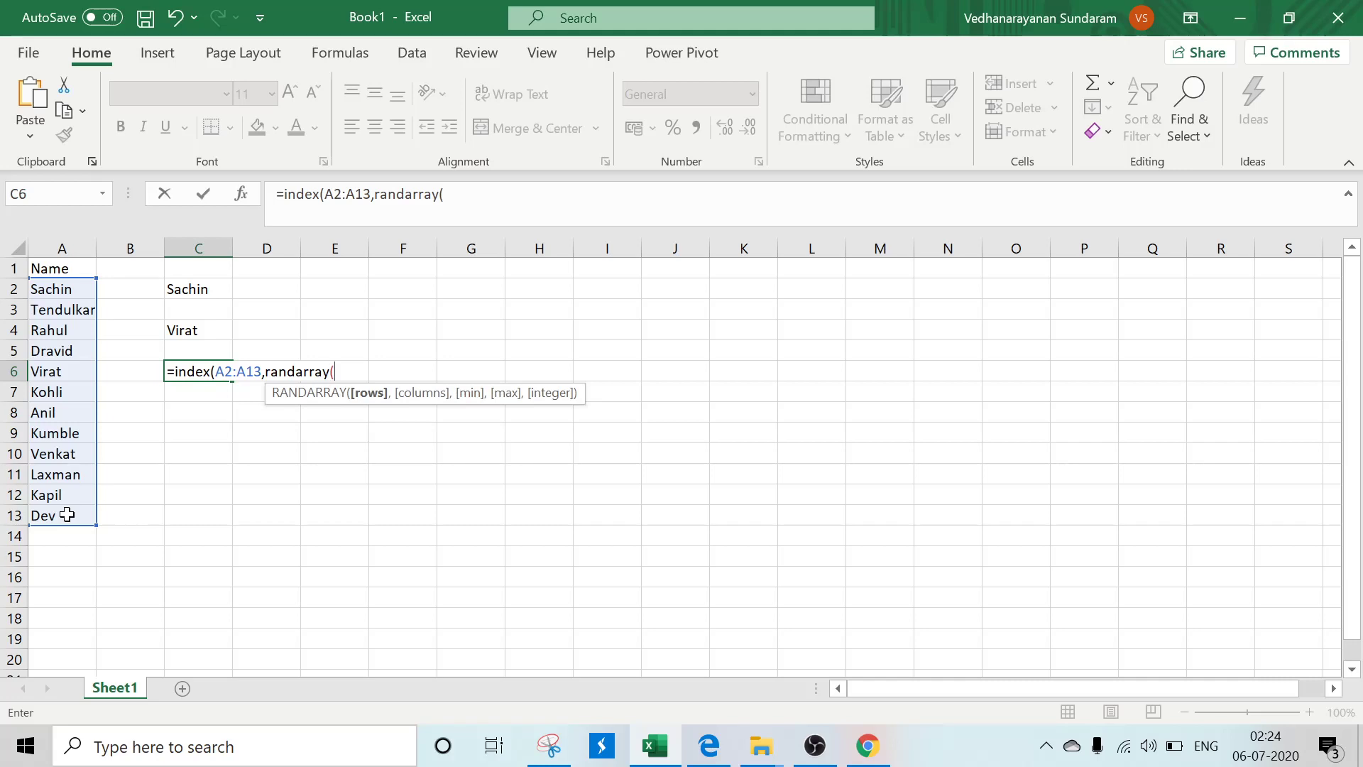
type("1,")
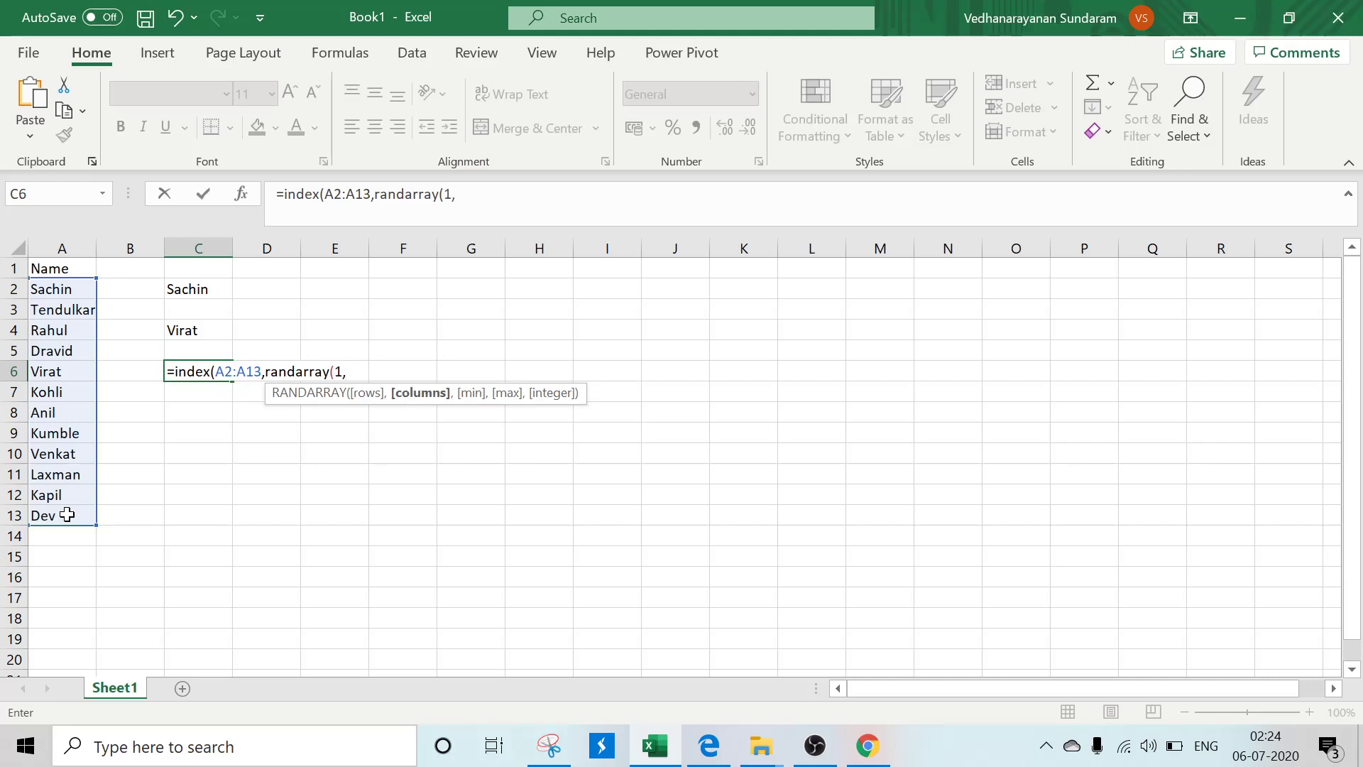
type("1,")
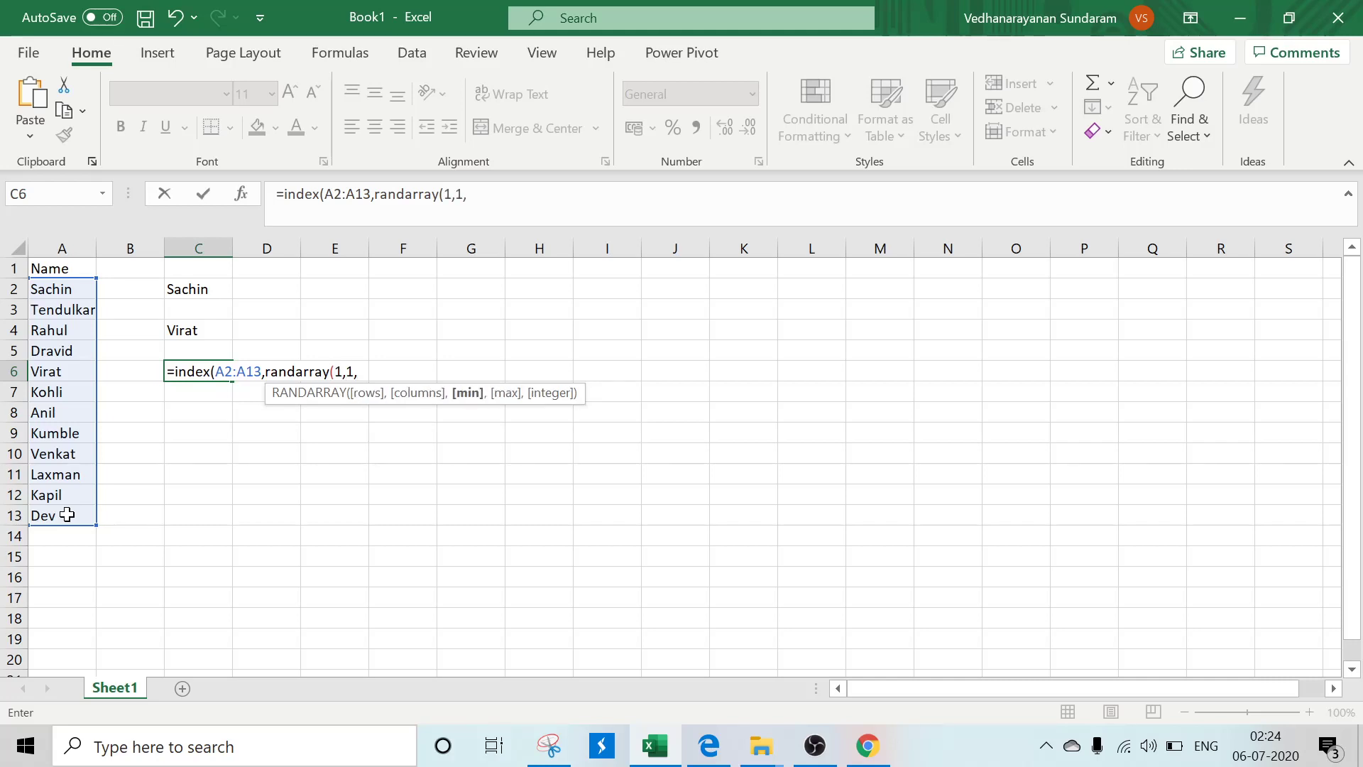
type("1")
type("12")
key("BackSpace")
key("BackSpace")
type(",12")
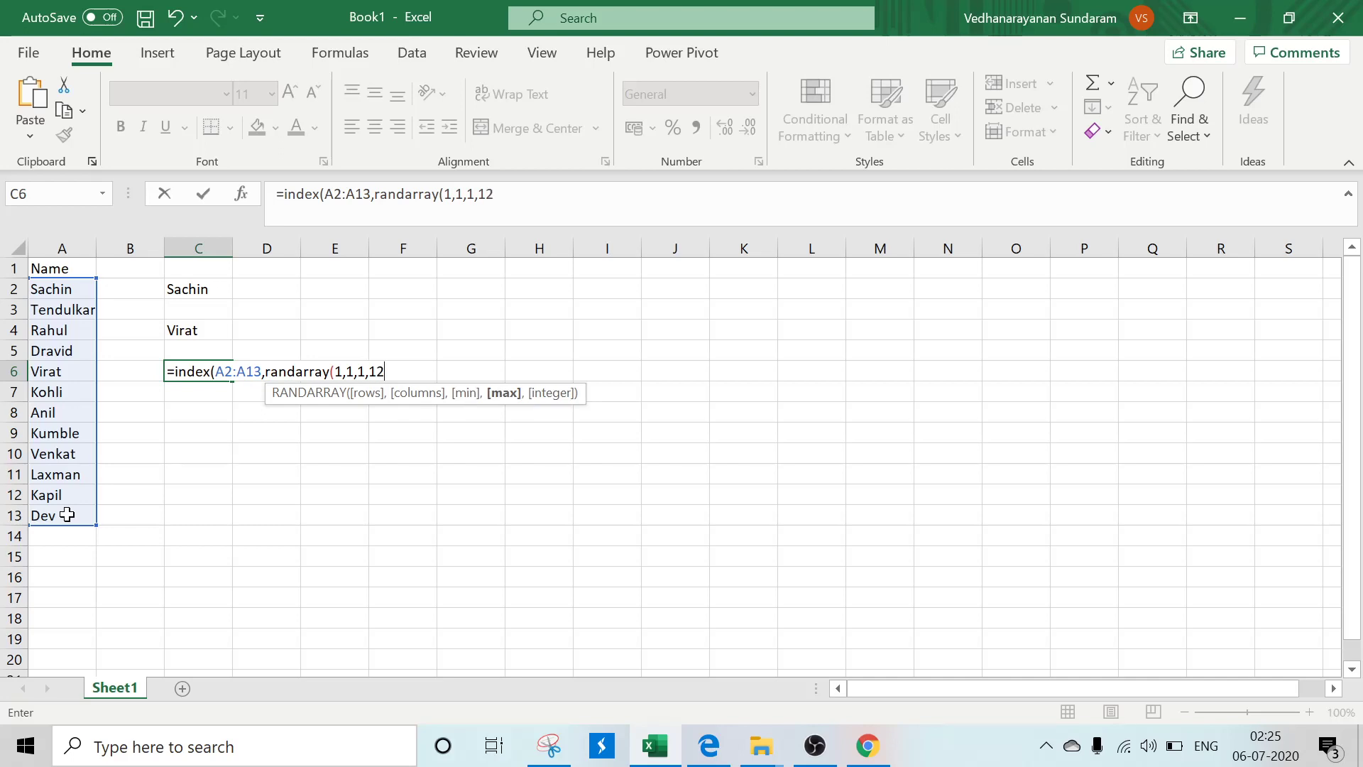
key("BackSpace")
key("BackSpace")
key("BackSpace")
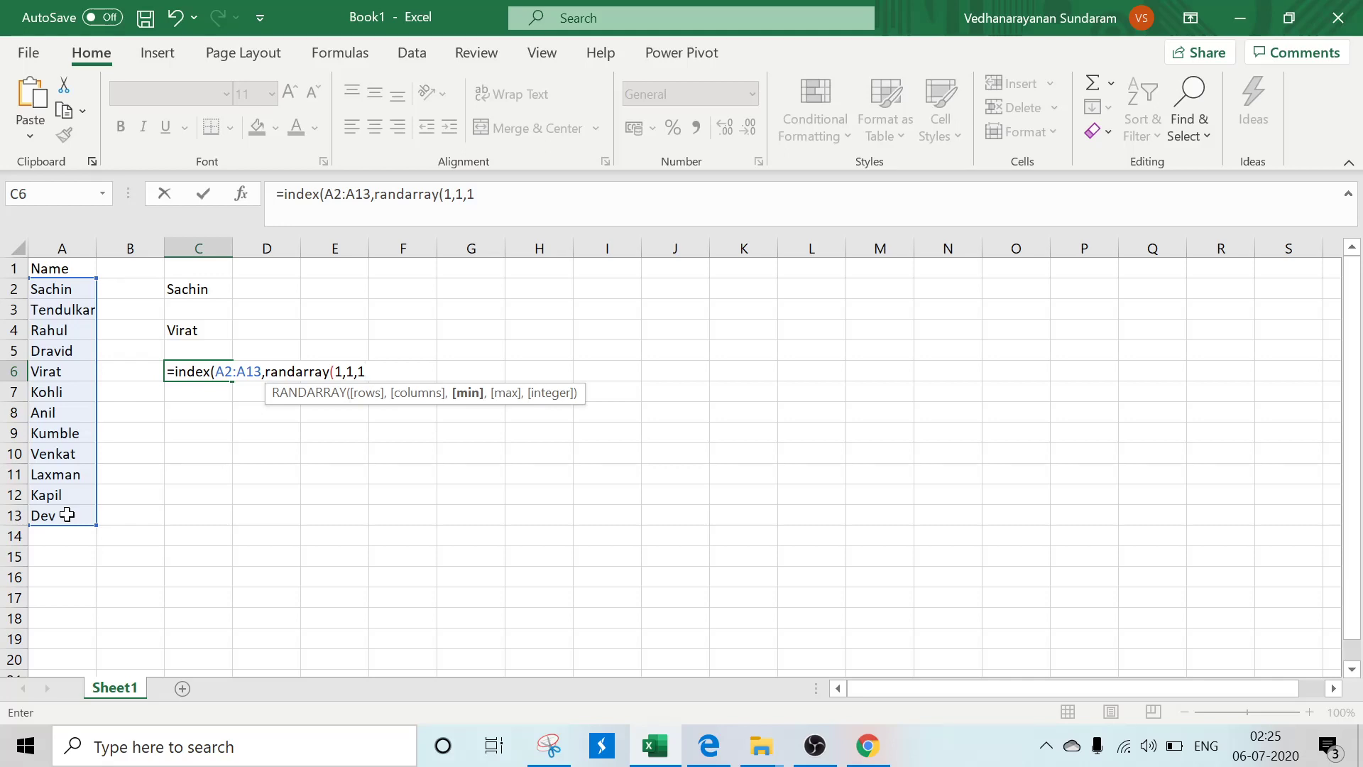
Step: Use COUNTA(A2:A13) as RANDARRAY's maximum and finish the INDEX formula in C6 with column number 1
type(",")
type("cou")
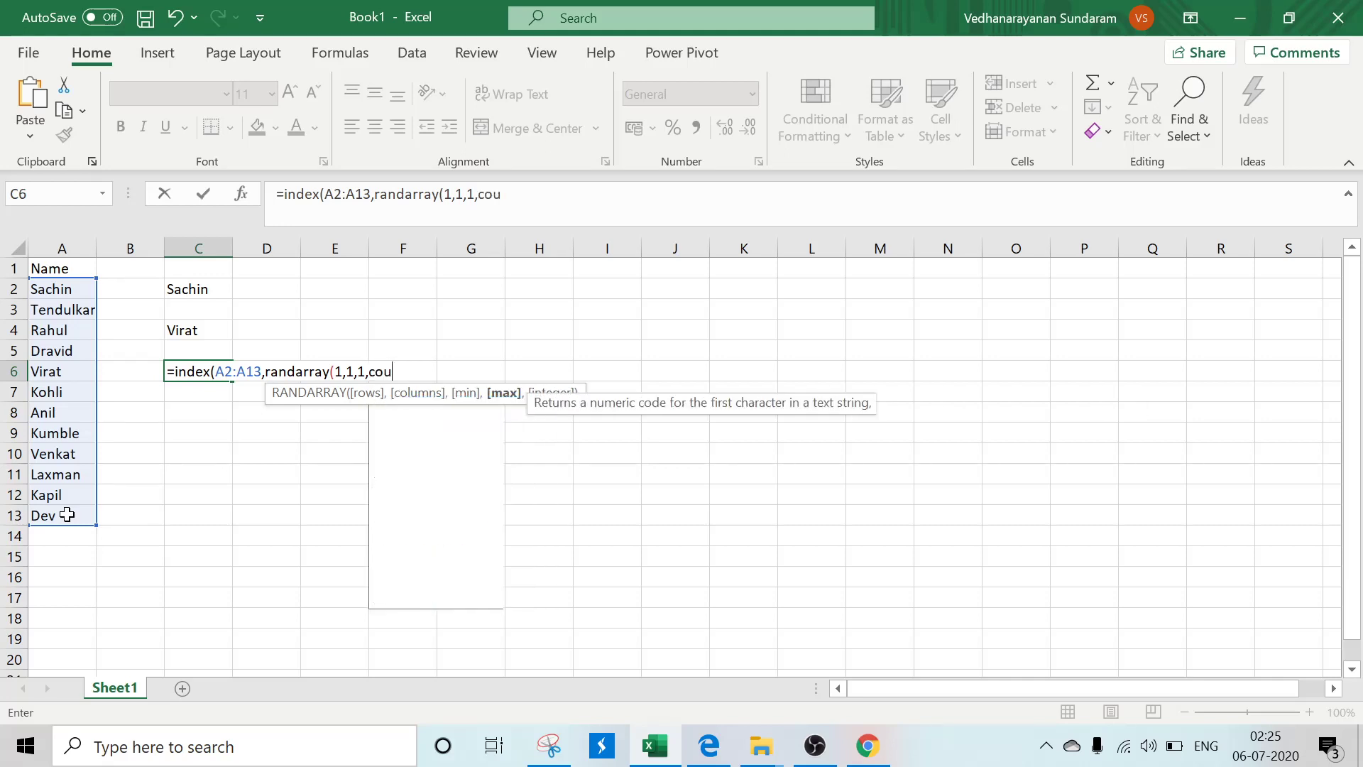
type("nta")
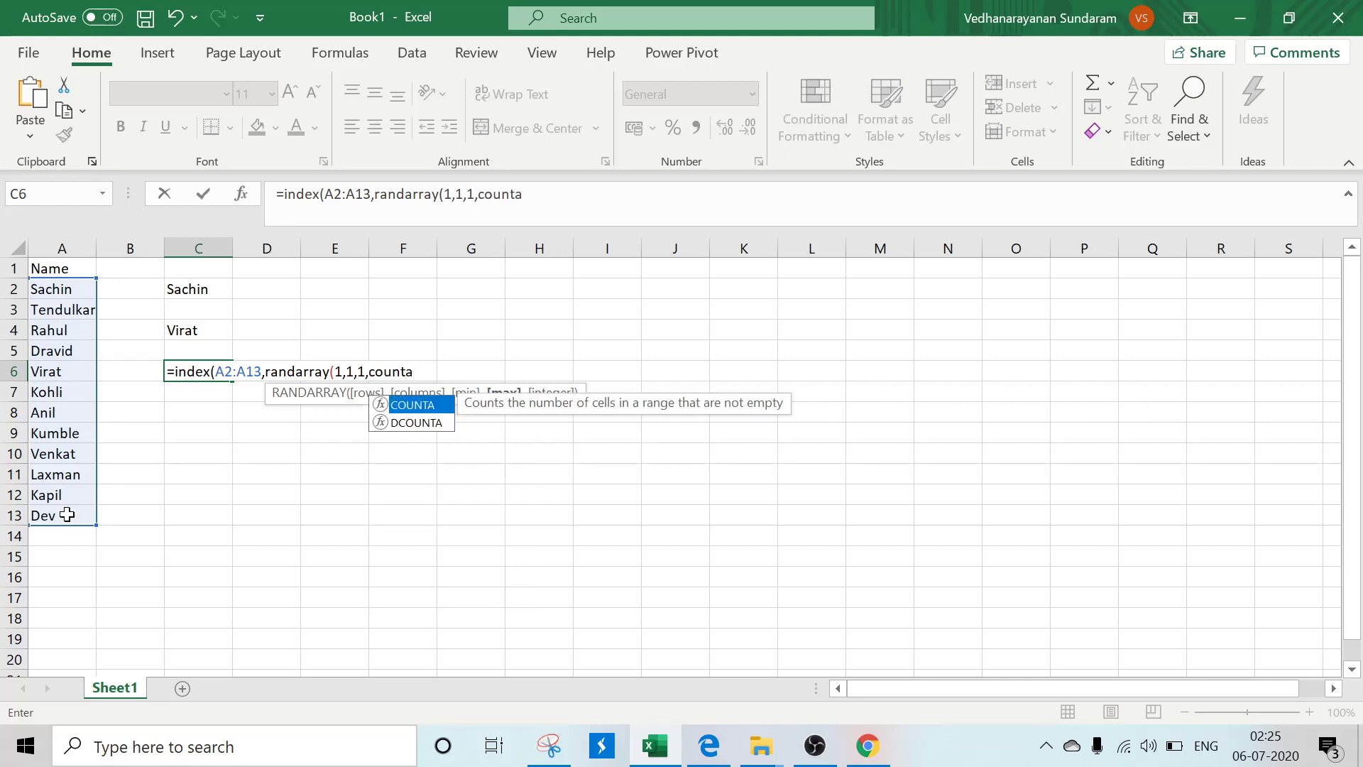
type("(")
left_click_drag(50, 289, 67, 519)
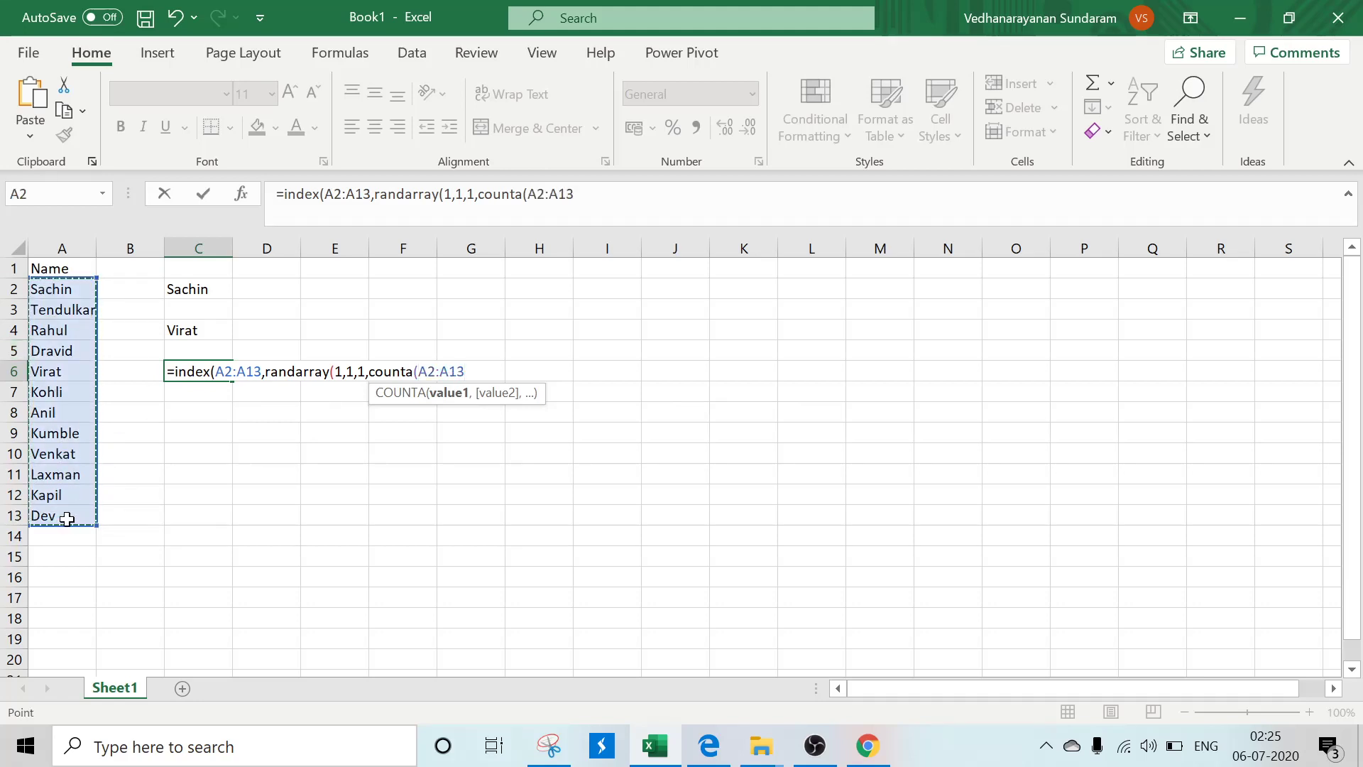
type(")")
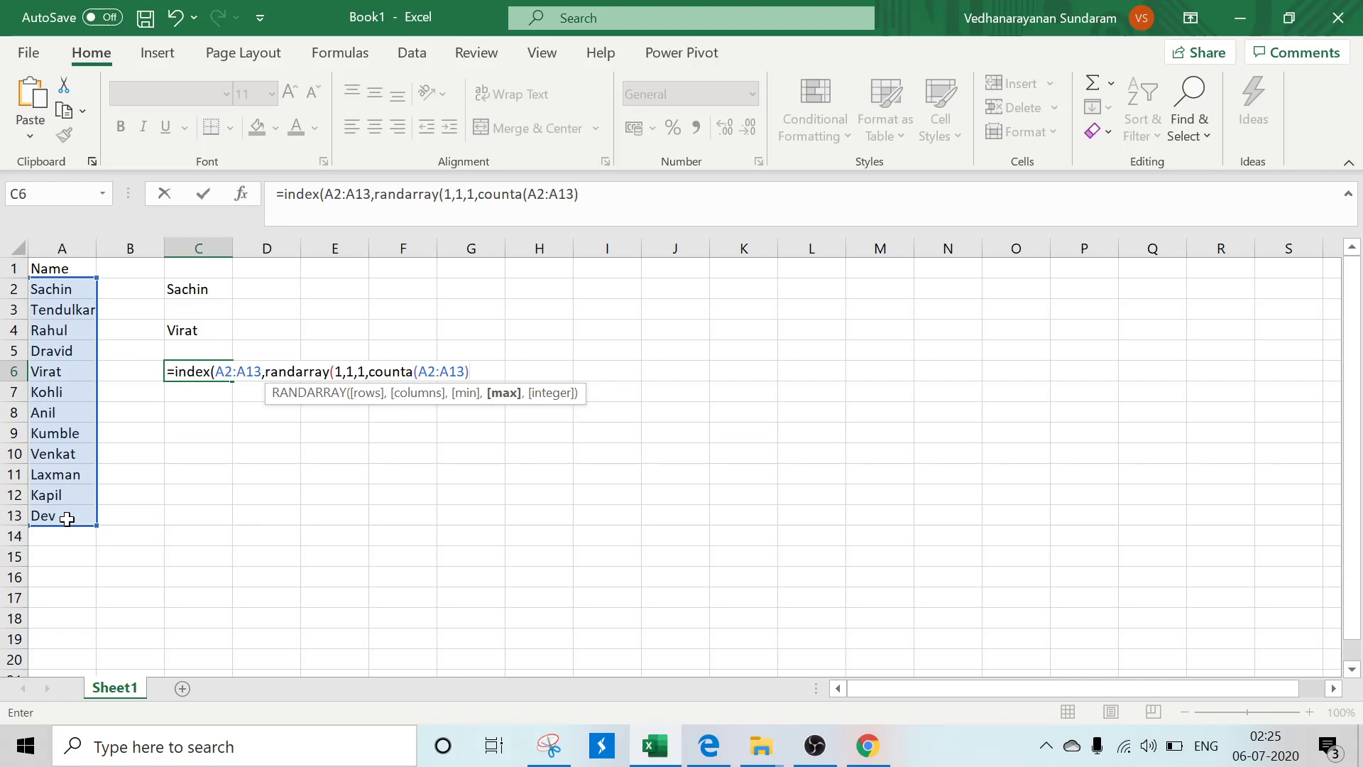
type(")")
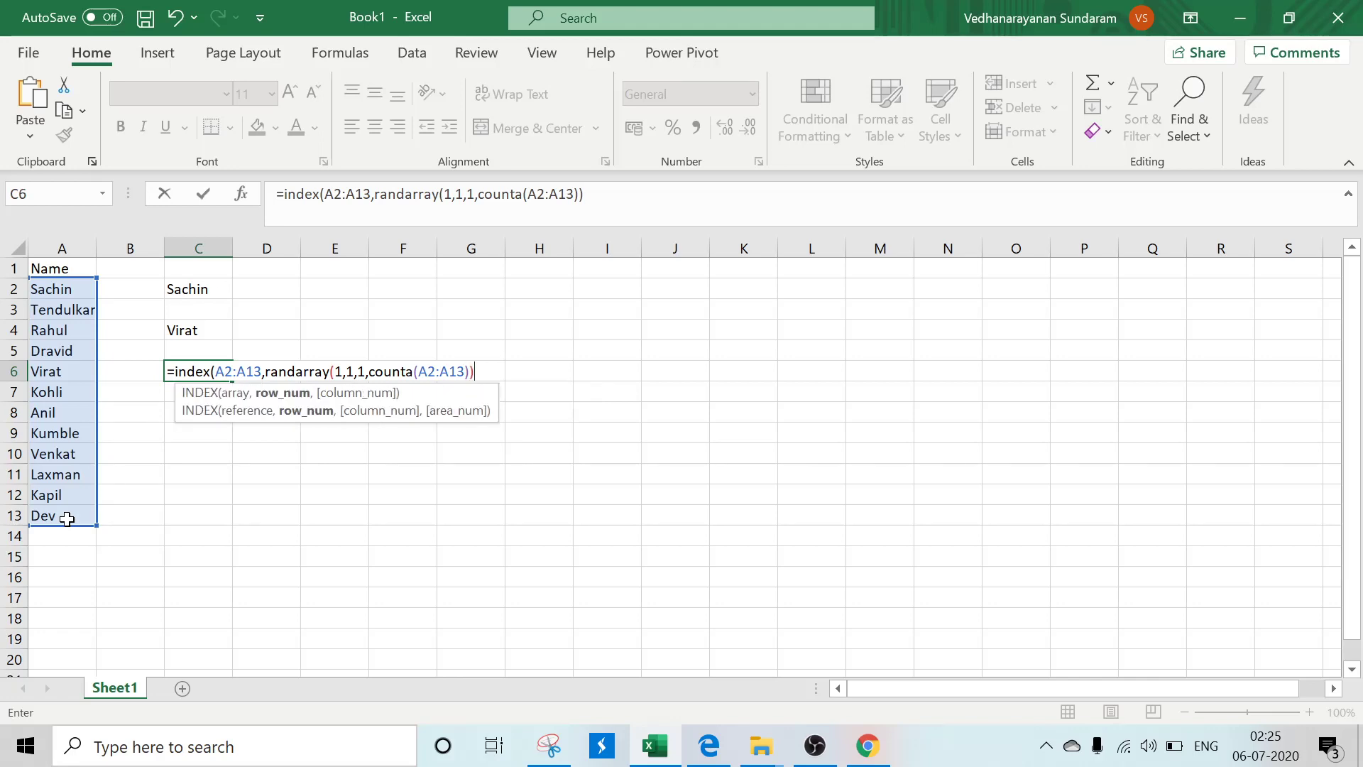
type(",1")
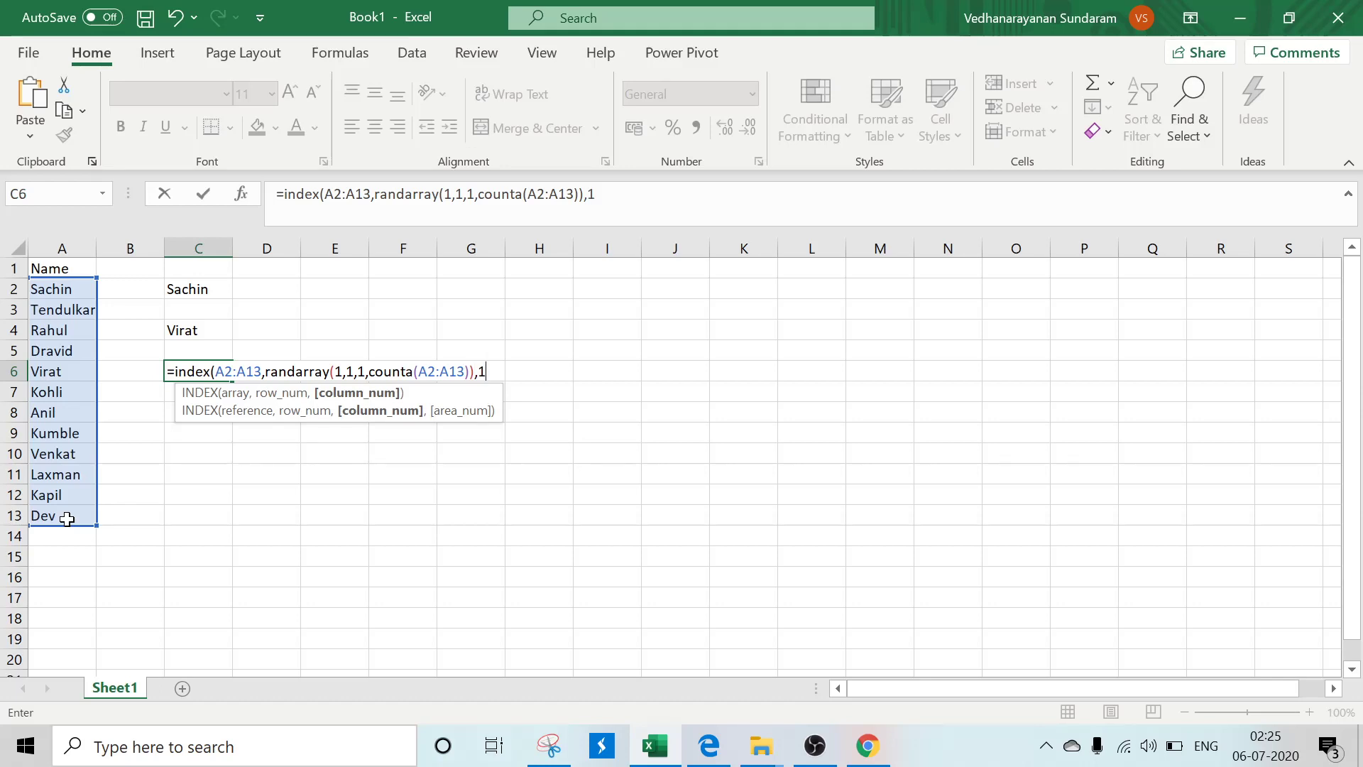
type(")")
key("Return")
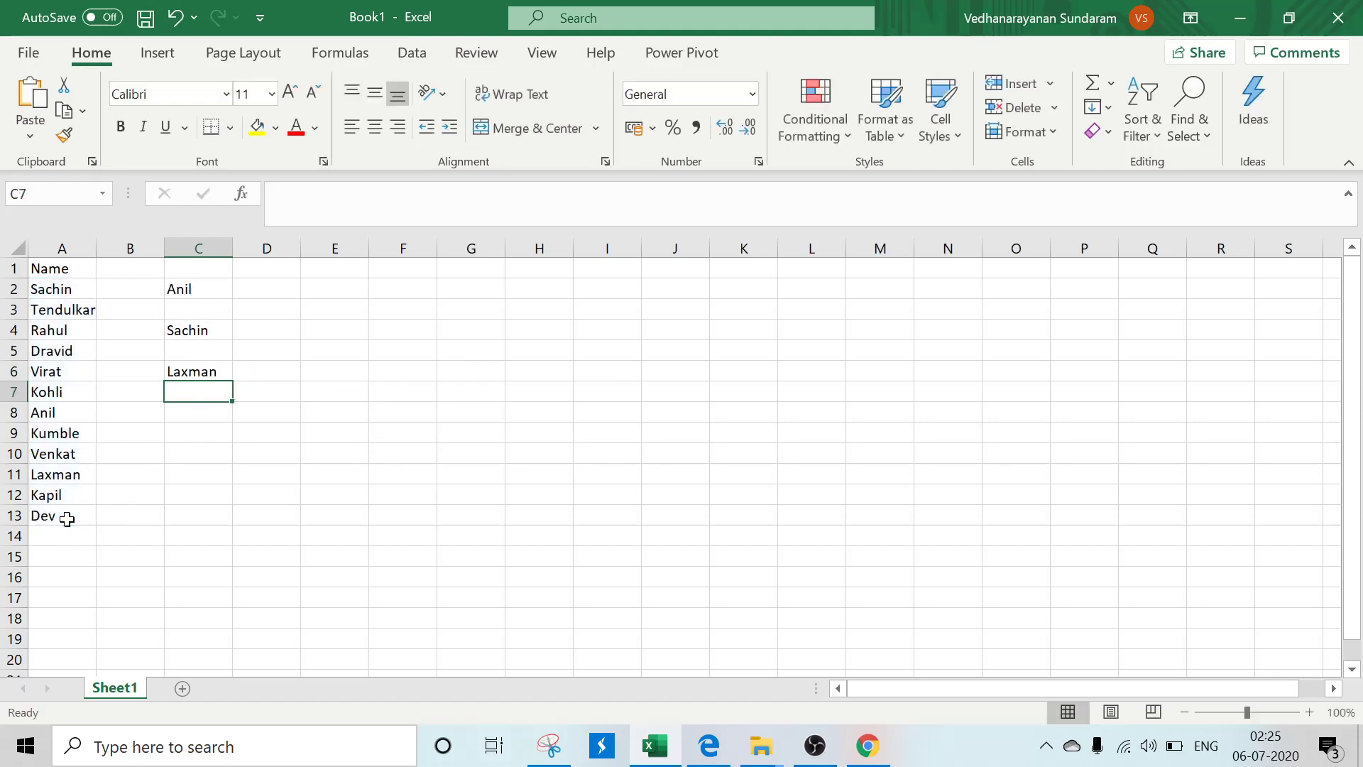
Step: Set the rows argument of RANDARRAY in C6's formula to 2
key("Up")
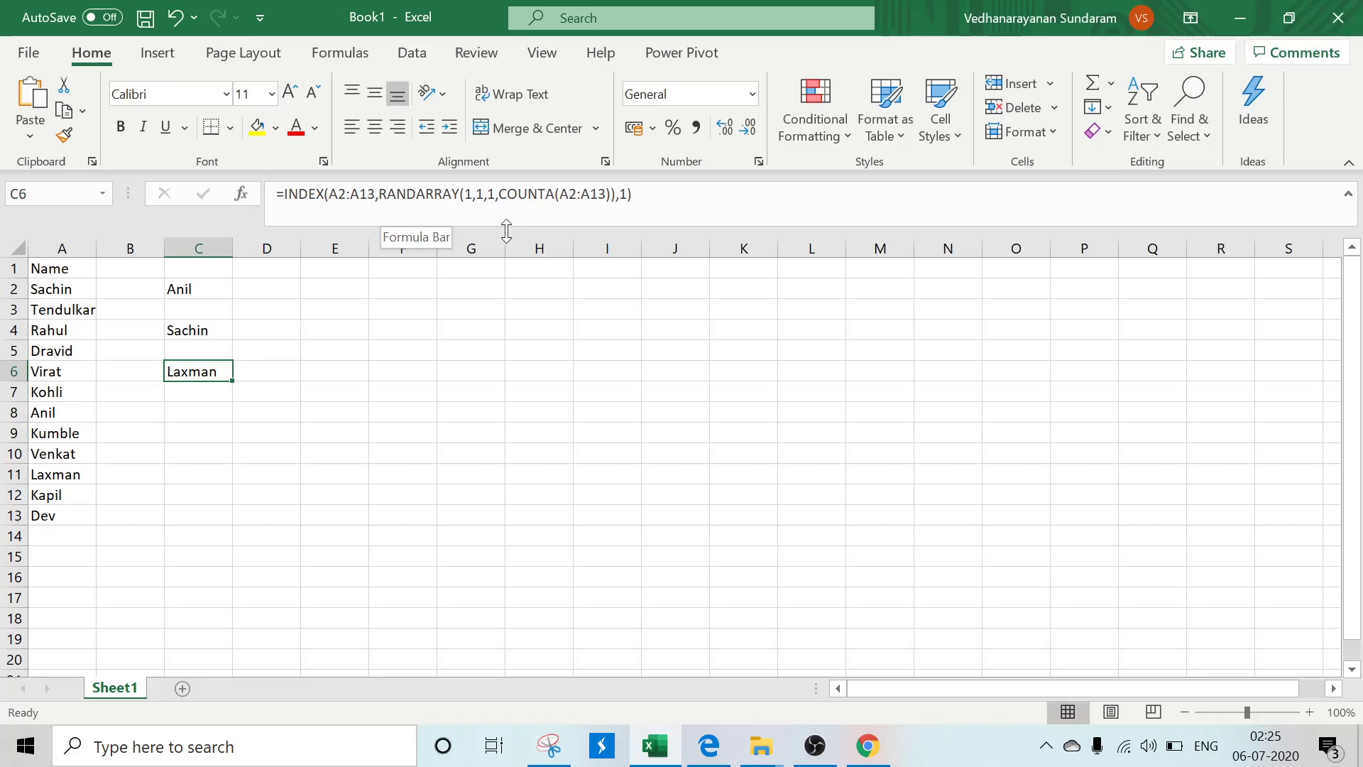
left_click(468, 213)
key("BackSpace")
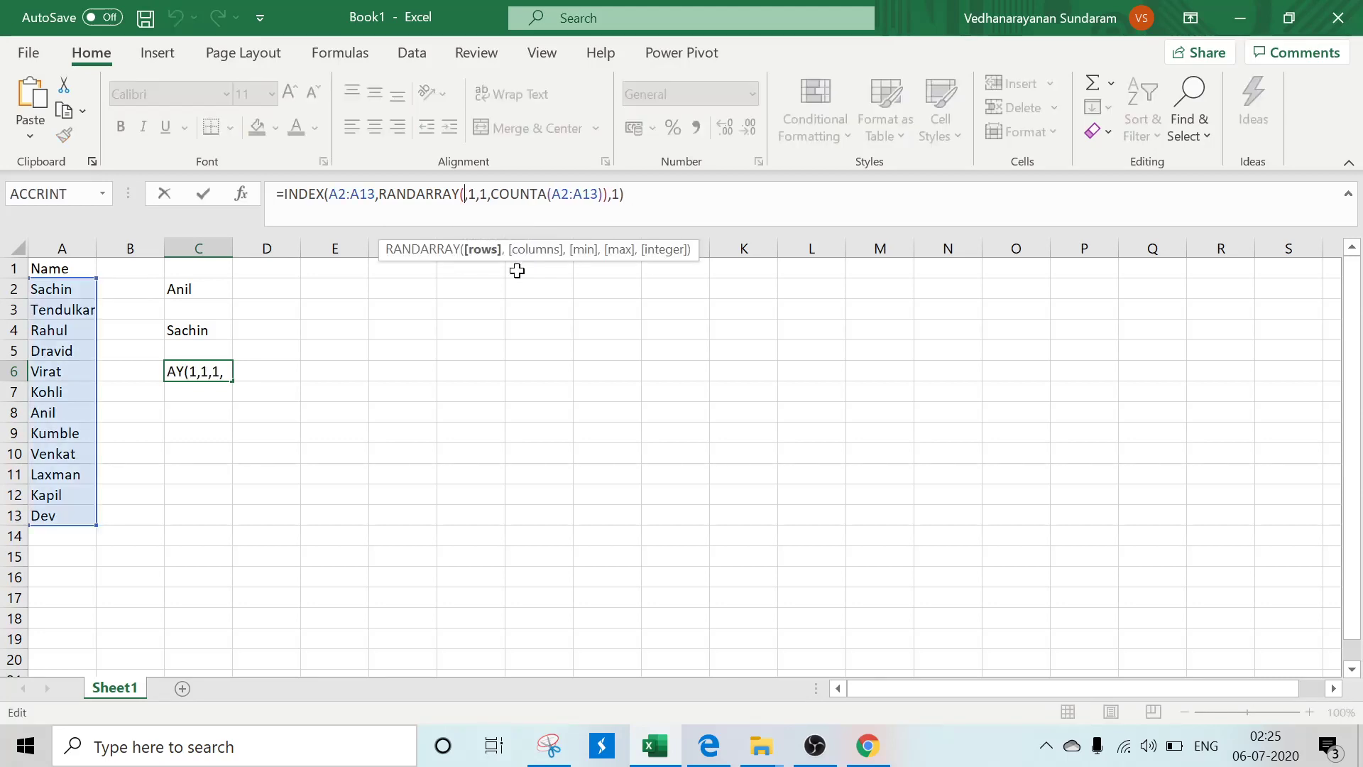
type("2")
key("Return")
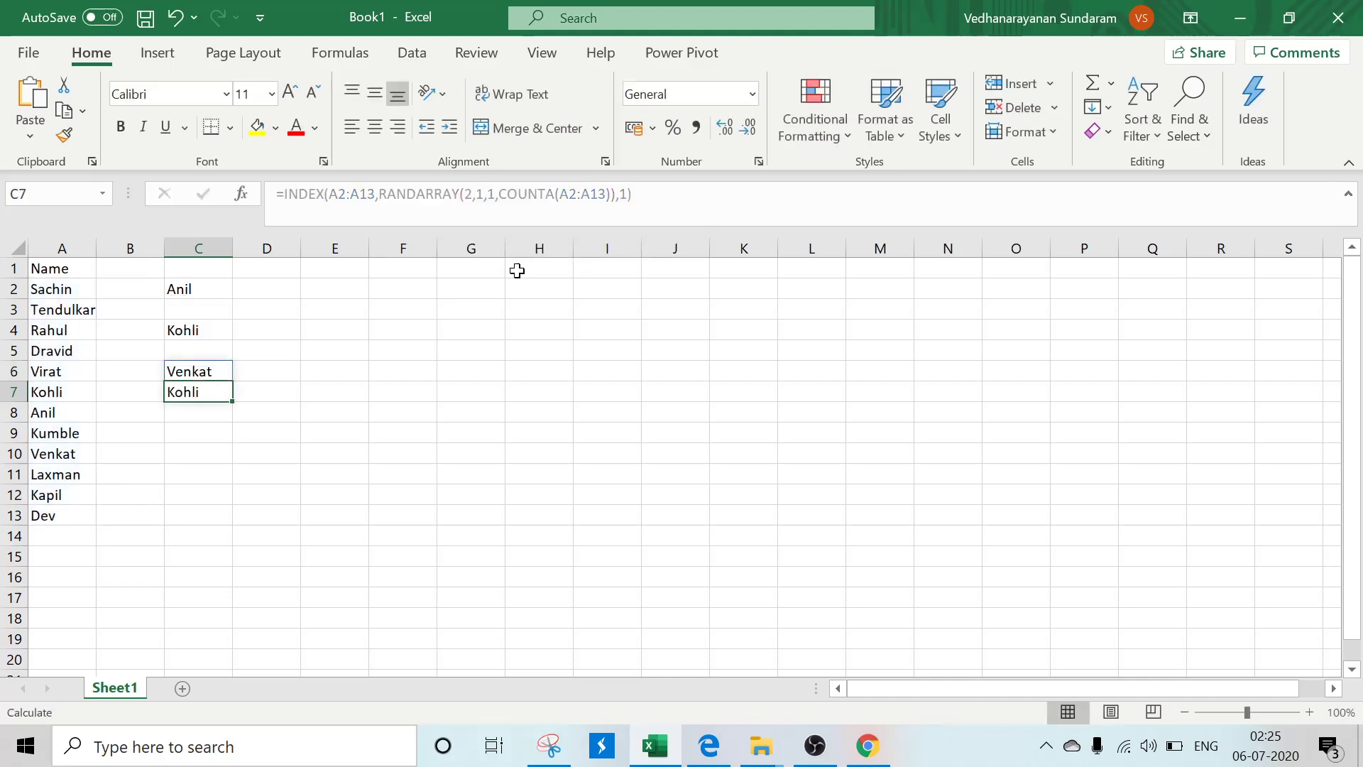
Step: Set the columns argument of RANDARRAY in C6's formula to 3
key("Up")
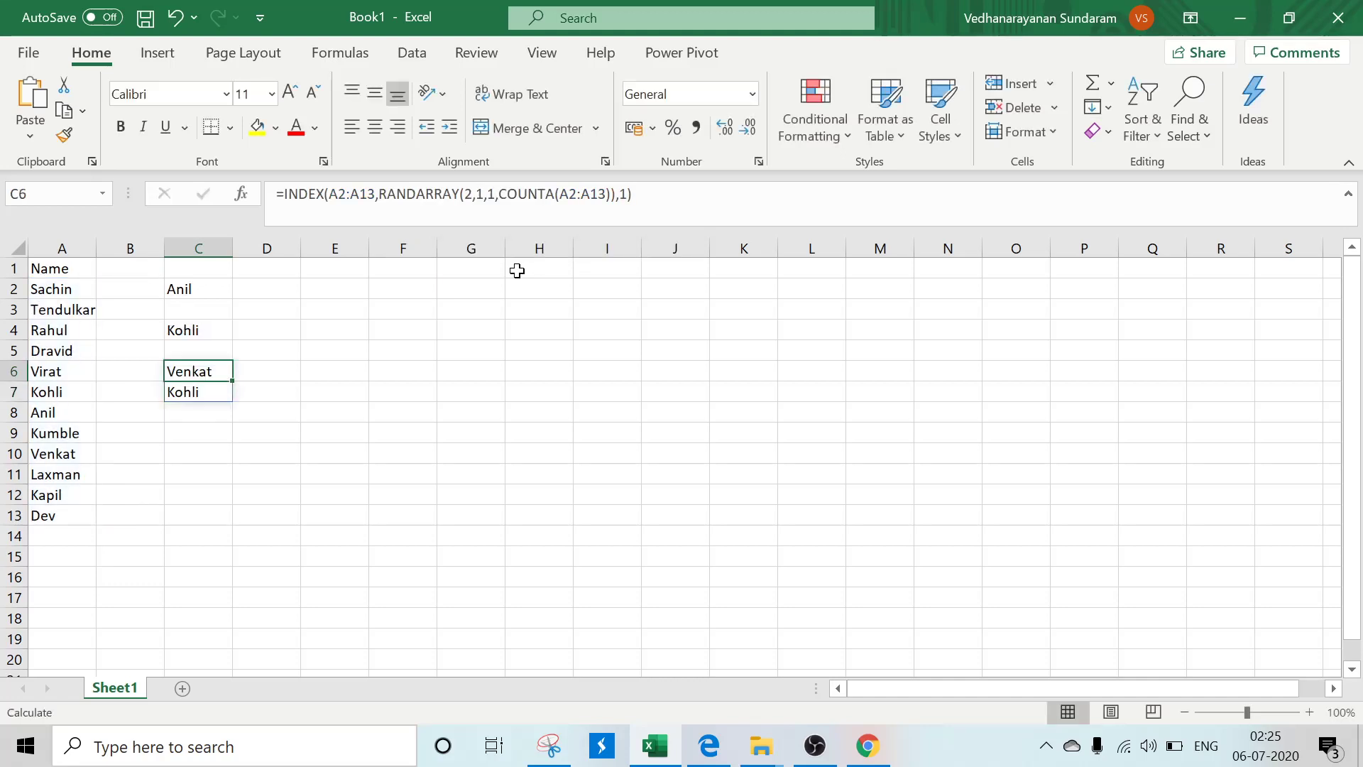
left_click(485, 202)
key("BackSpace")
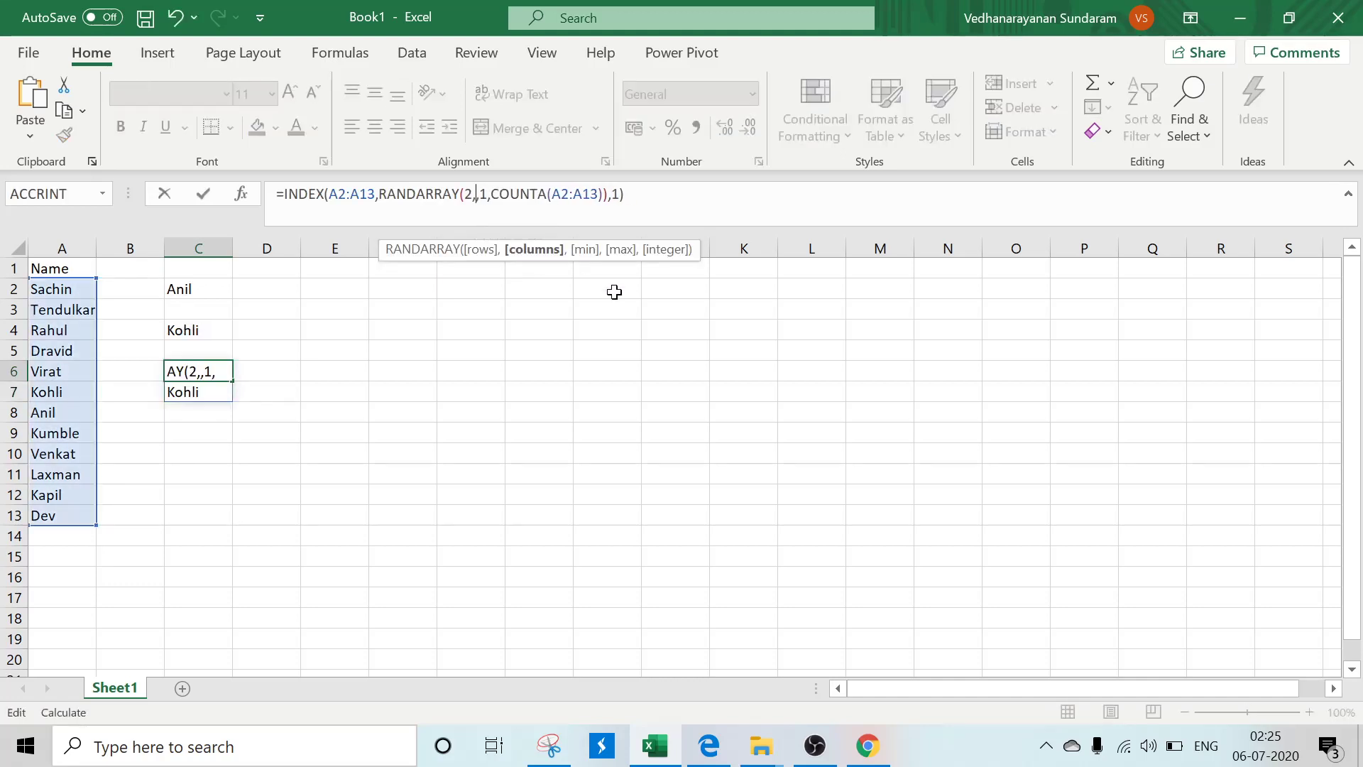
type("3")
key("Return")
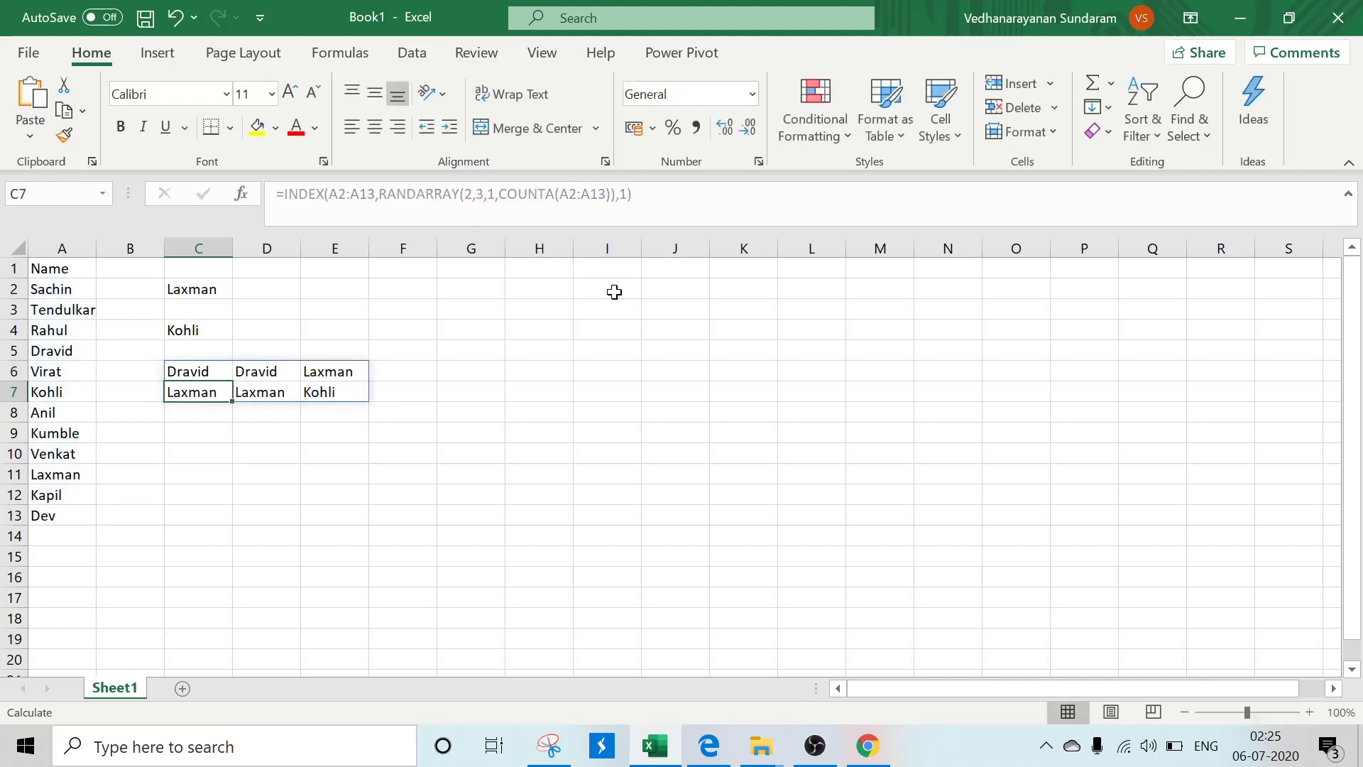
key("Up")
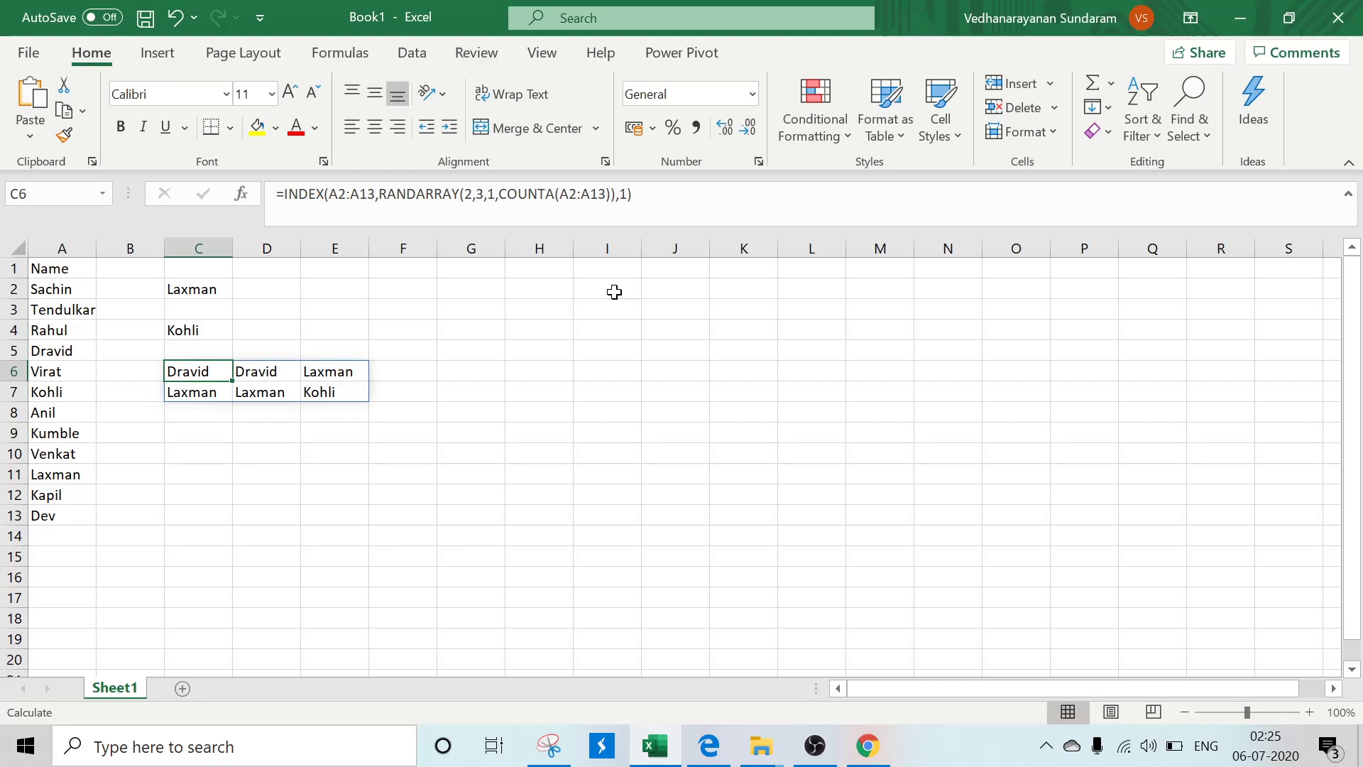
key("Right")
key("Right")
key("Right")
key("Right")
key("Up")
key("Up")
key("Up")
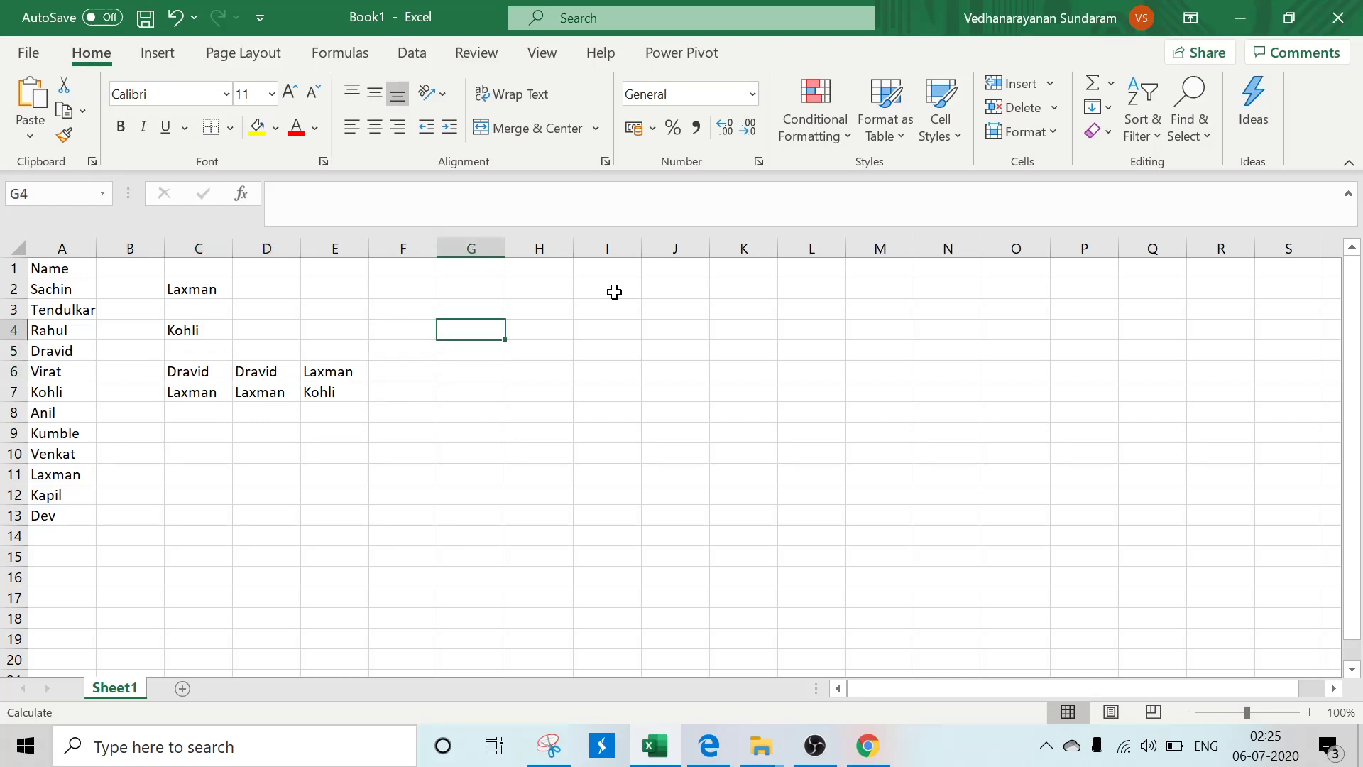
Step: Start a RANDBETWEEN formula in G2 with DATE(2018,1,1) as the bottom value
key("Up")
type("=")
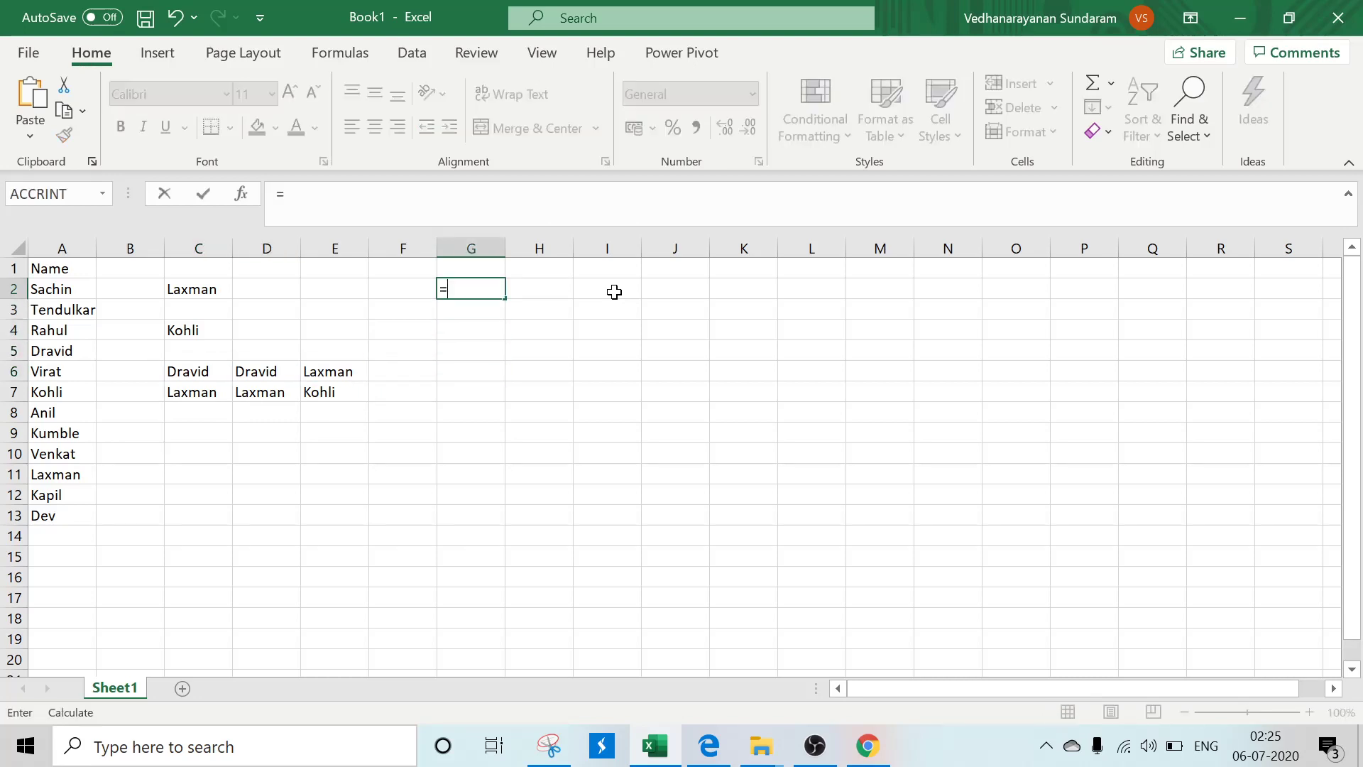
type("randbetween")
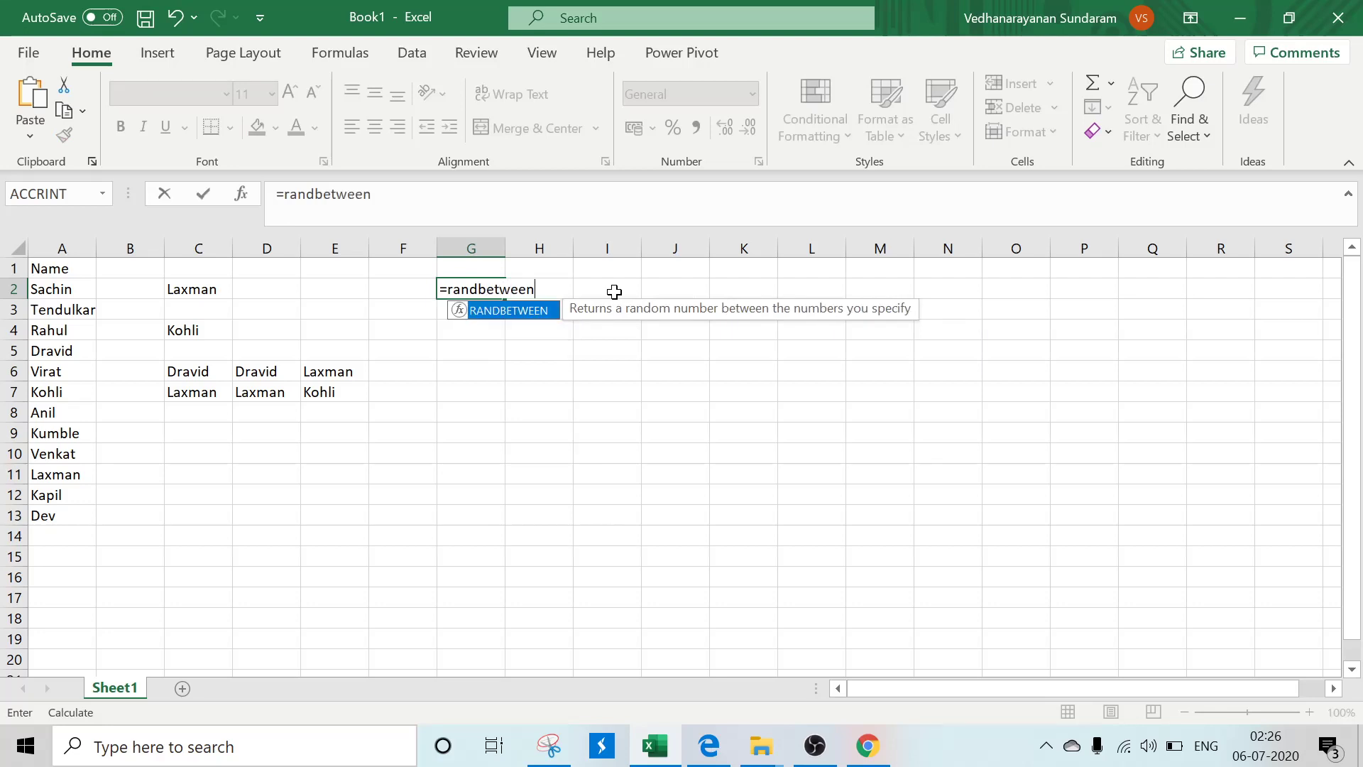
type("(")
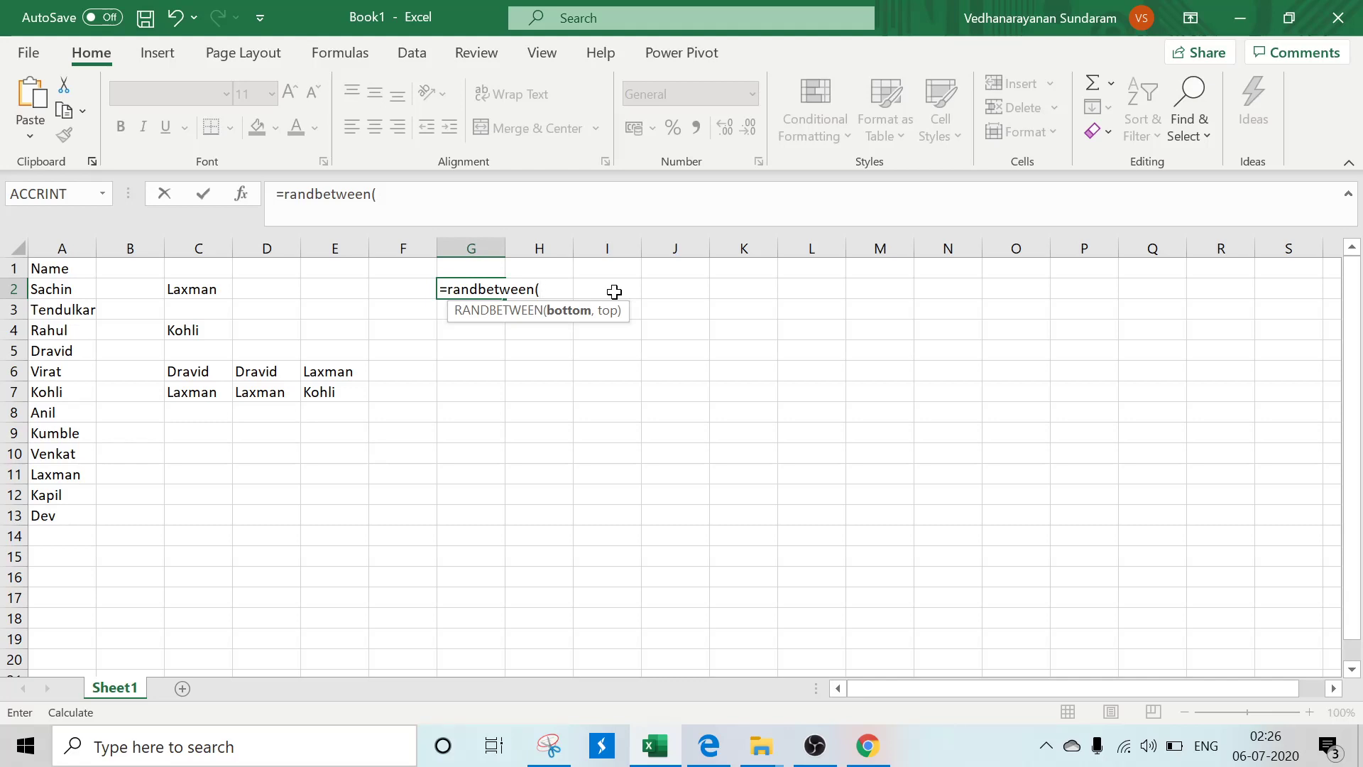
type("date")
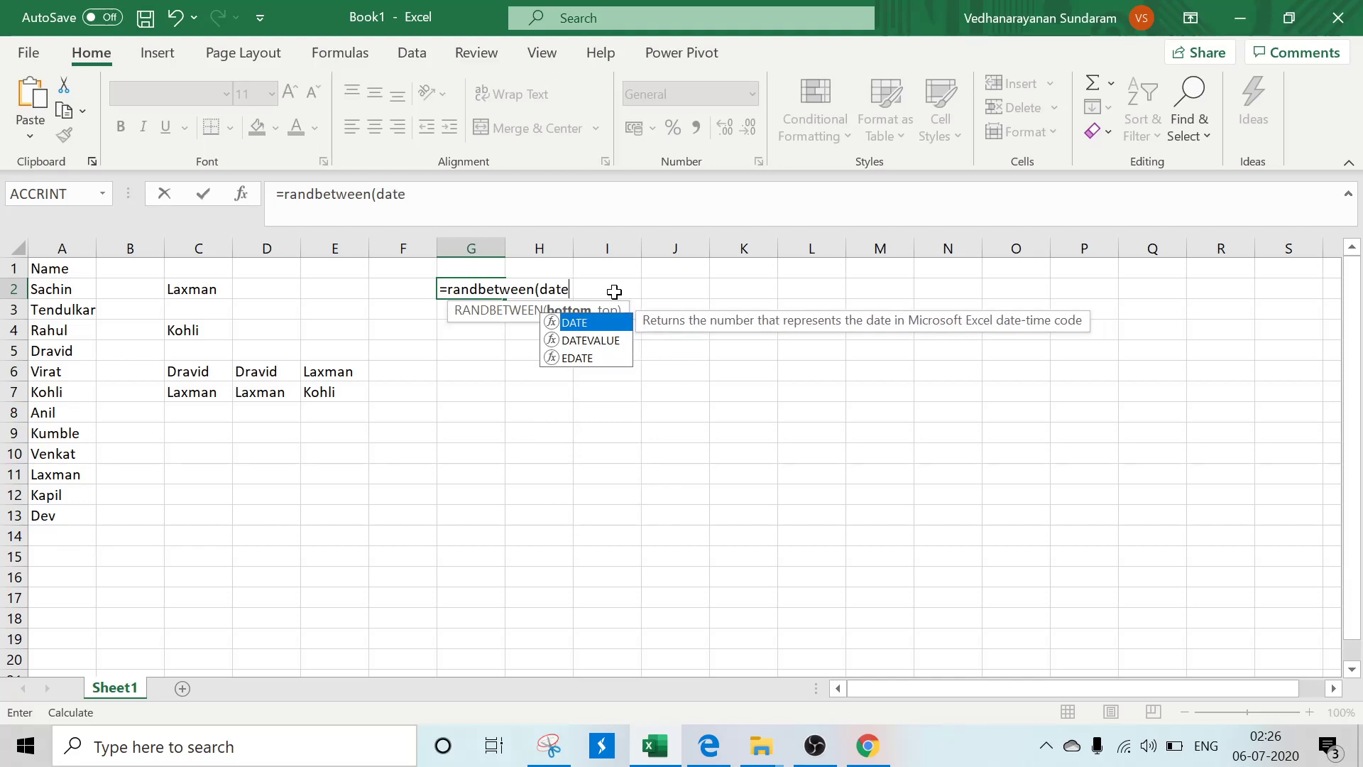
type("(")
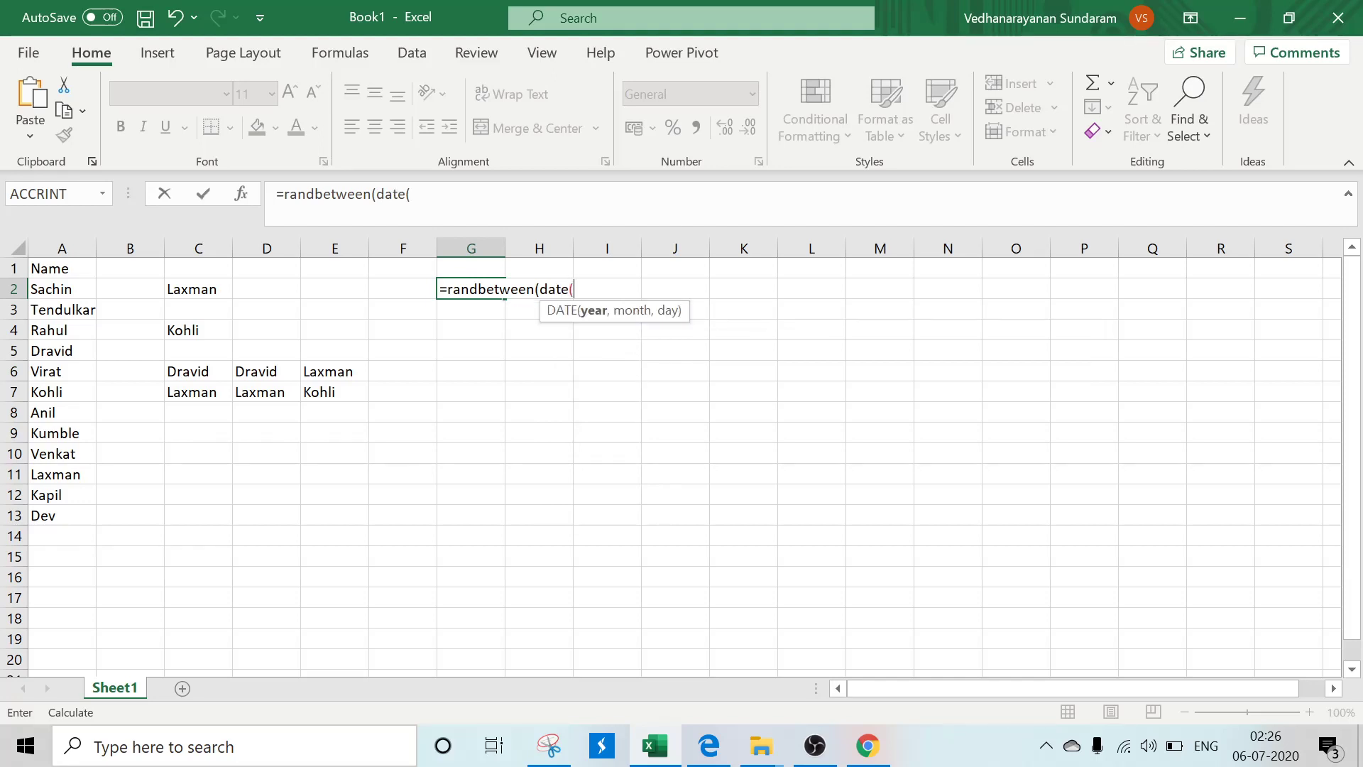
type("2018,1,1)")
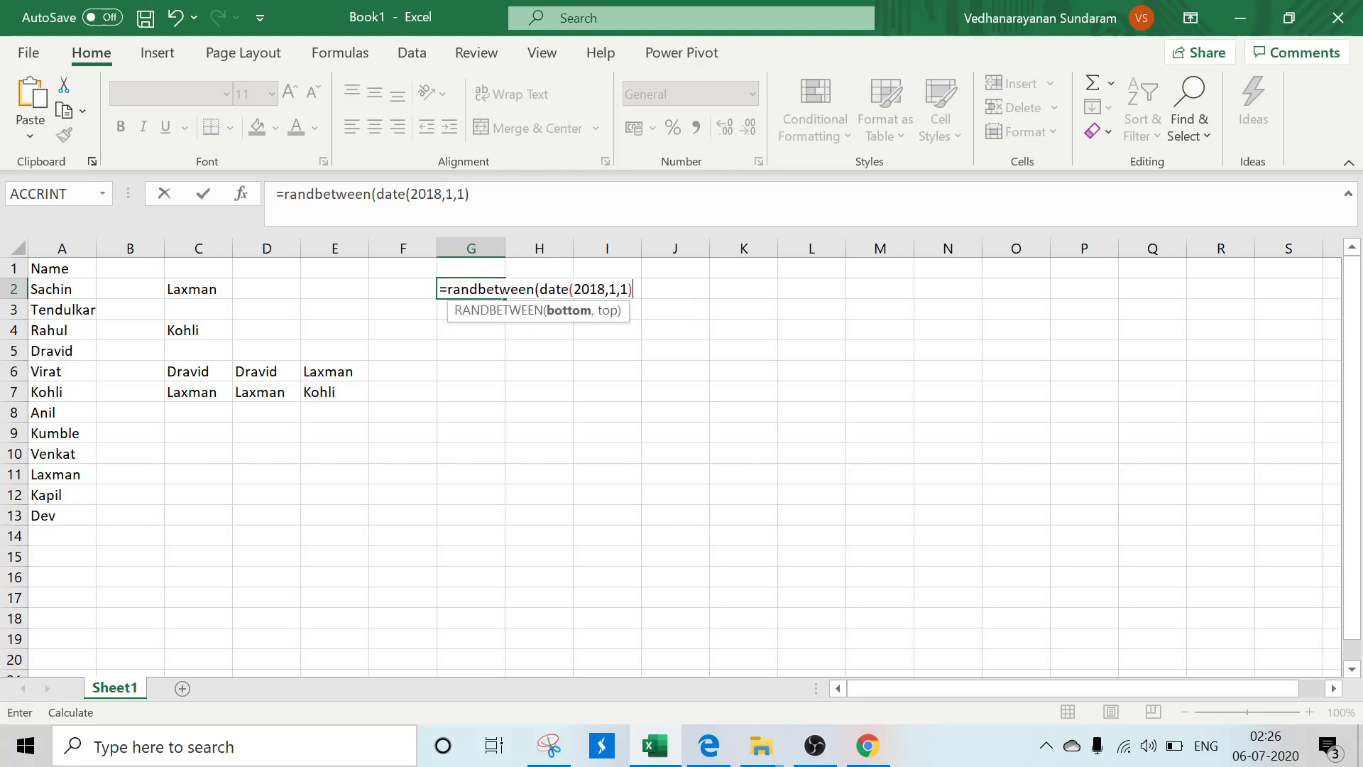
Step: Use DATE(2019,12,31) as the top value and finish the RANDBETWEEN formula in G2
type(",")
type("date")
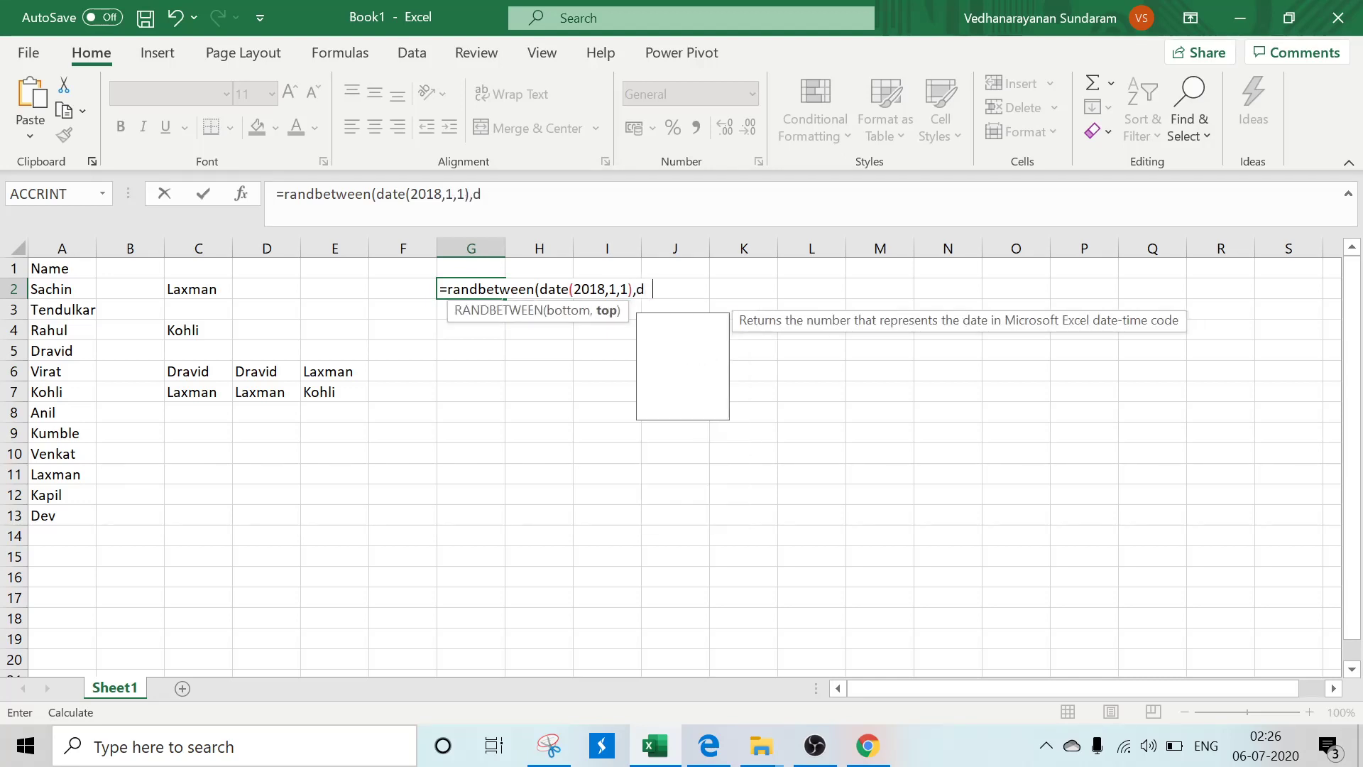
type("(201")
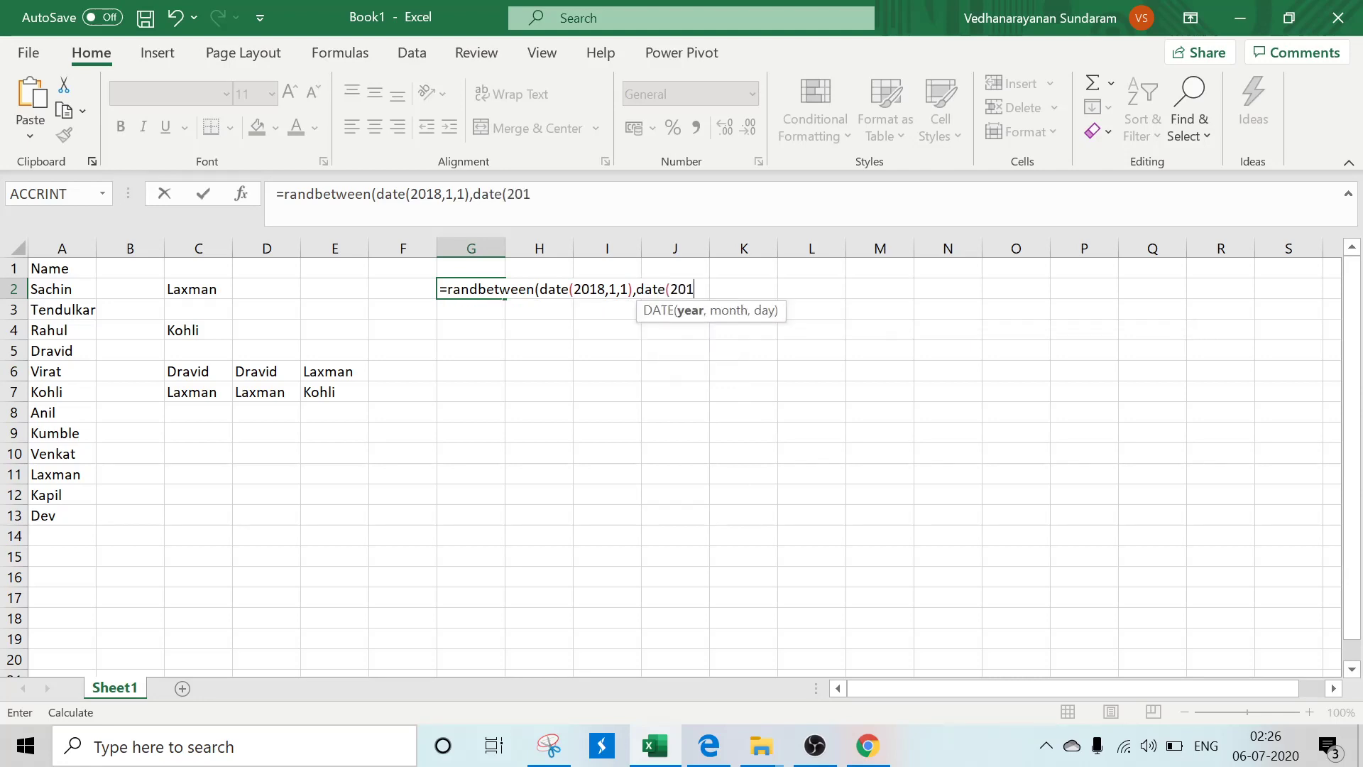
type("9,12")
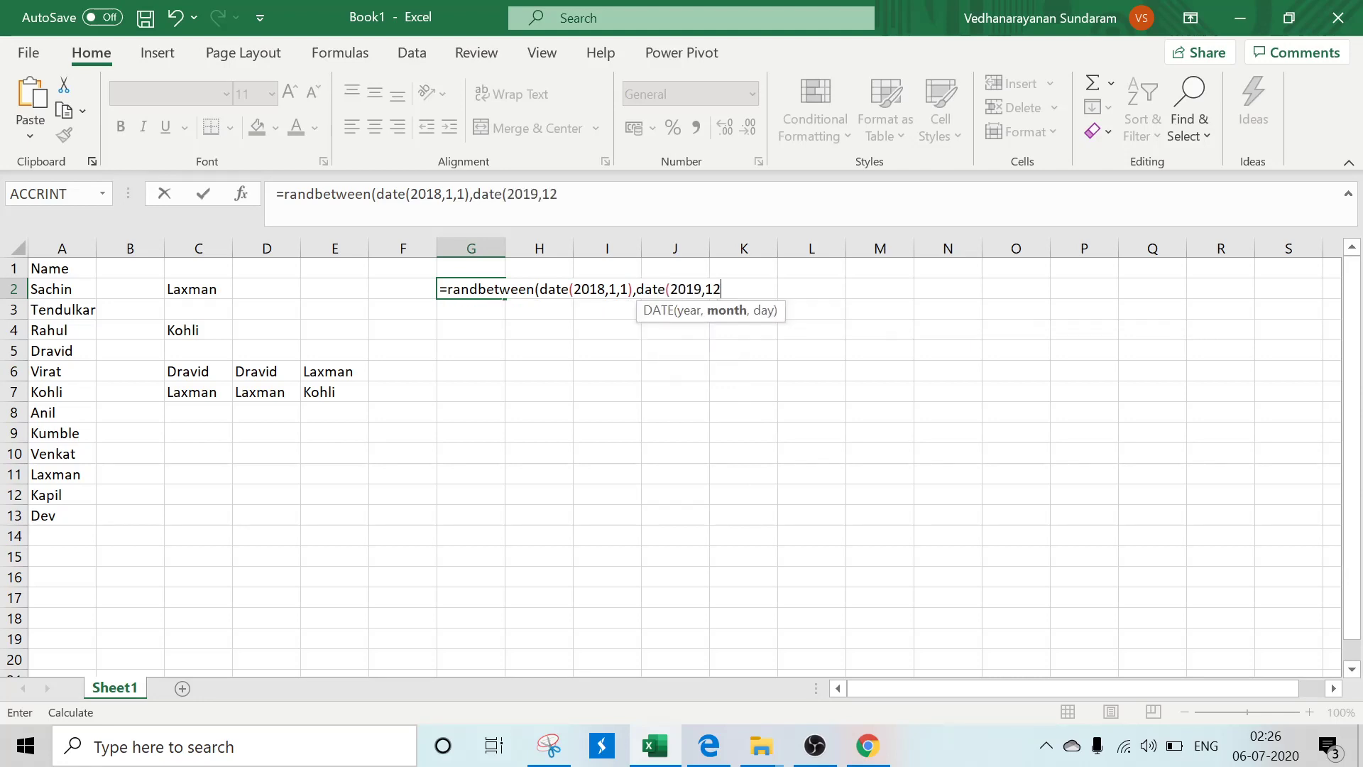
type(",31")
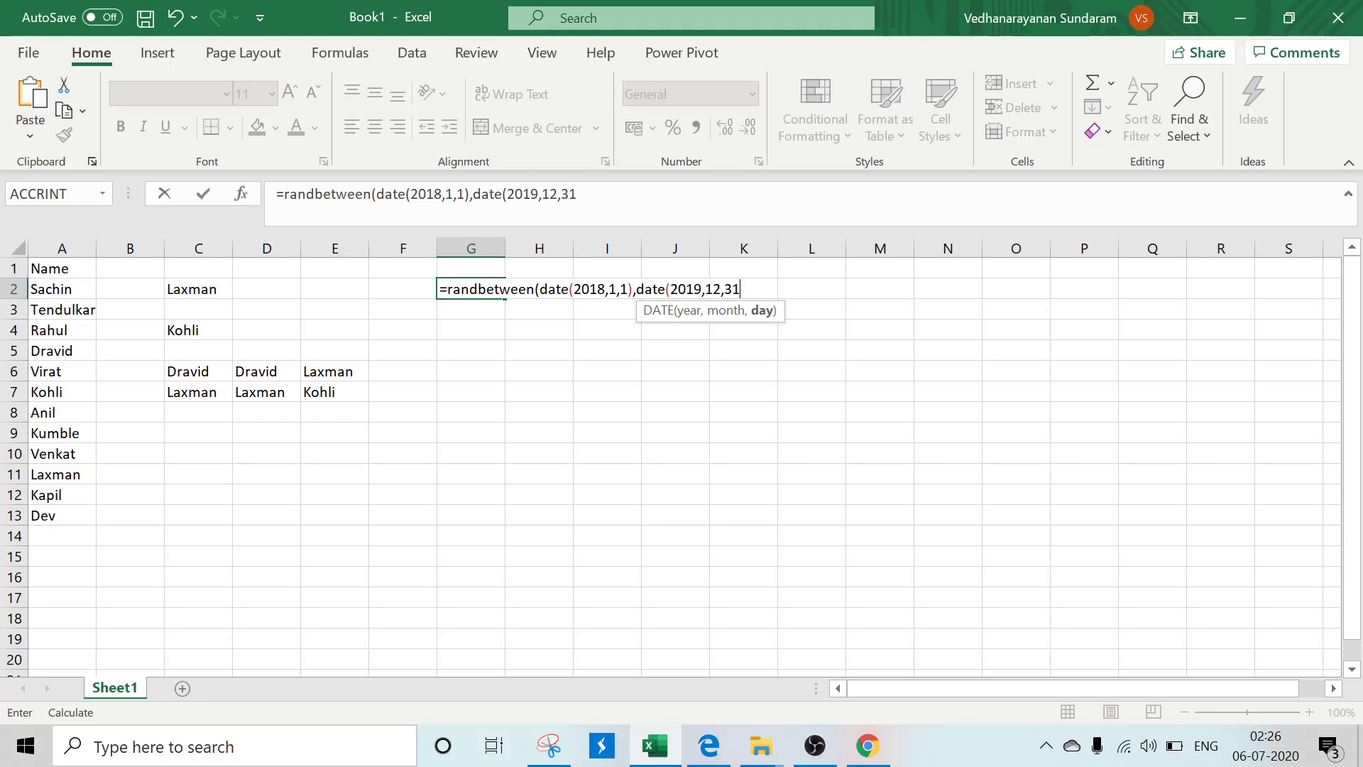
type("))")
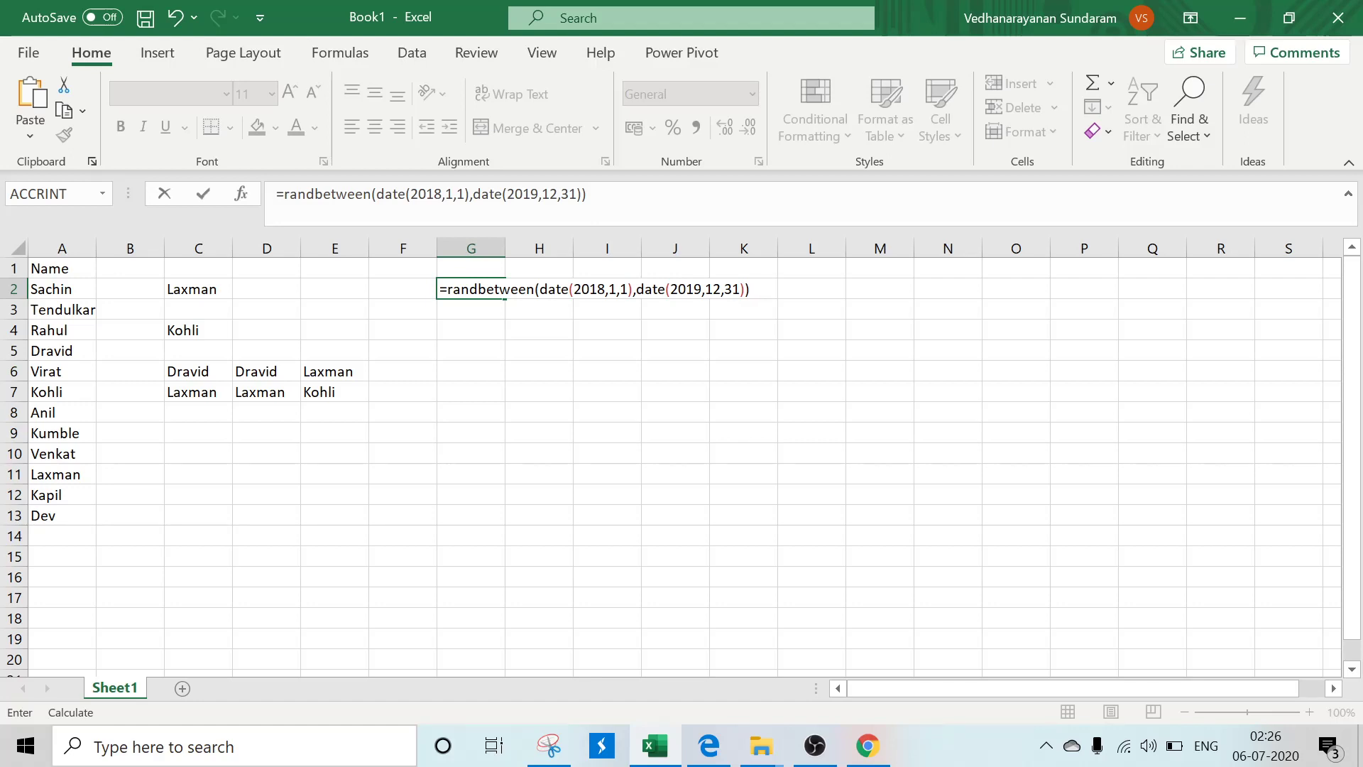
key("Return")
Step: Format the random number in G2 as a Long Date
key("Up")
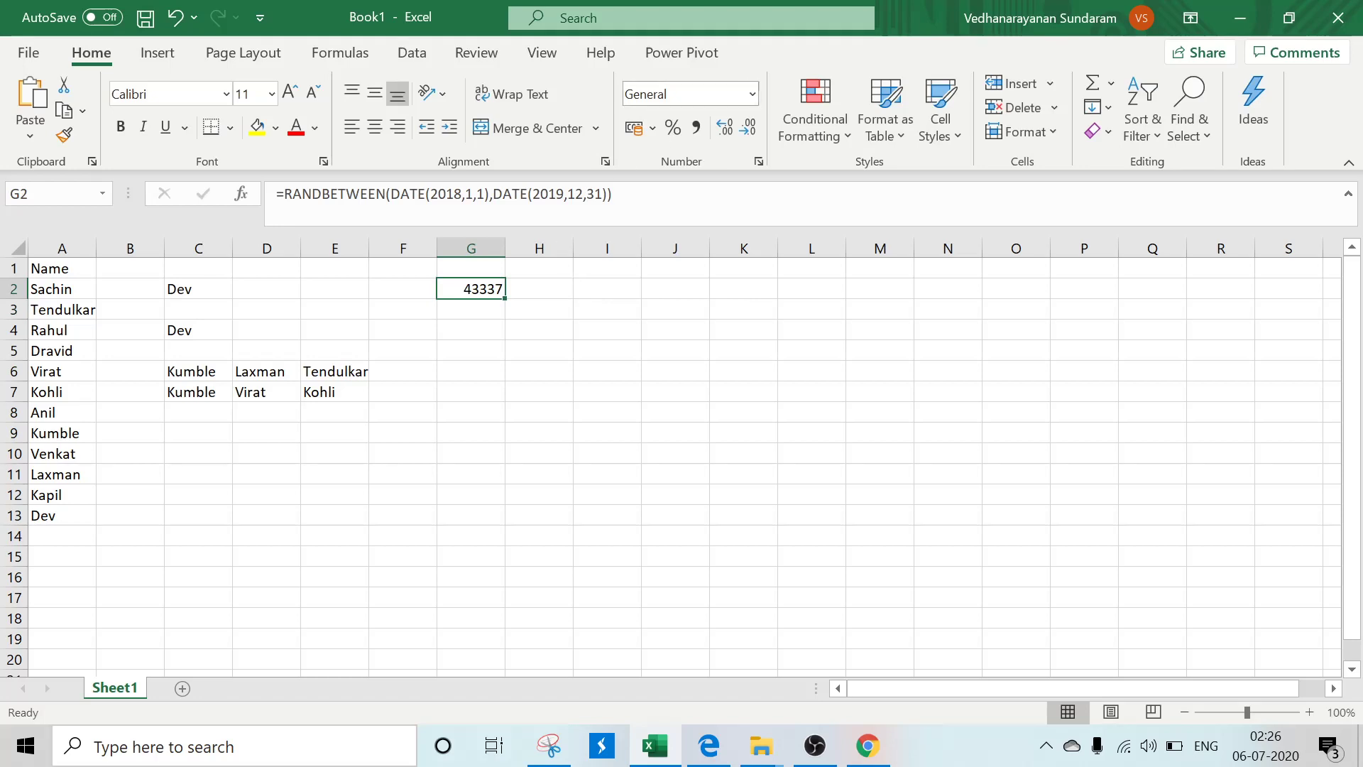
left_click(751, 92)
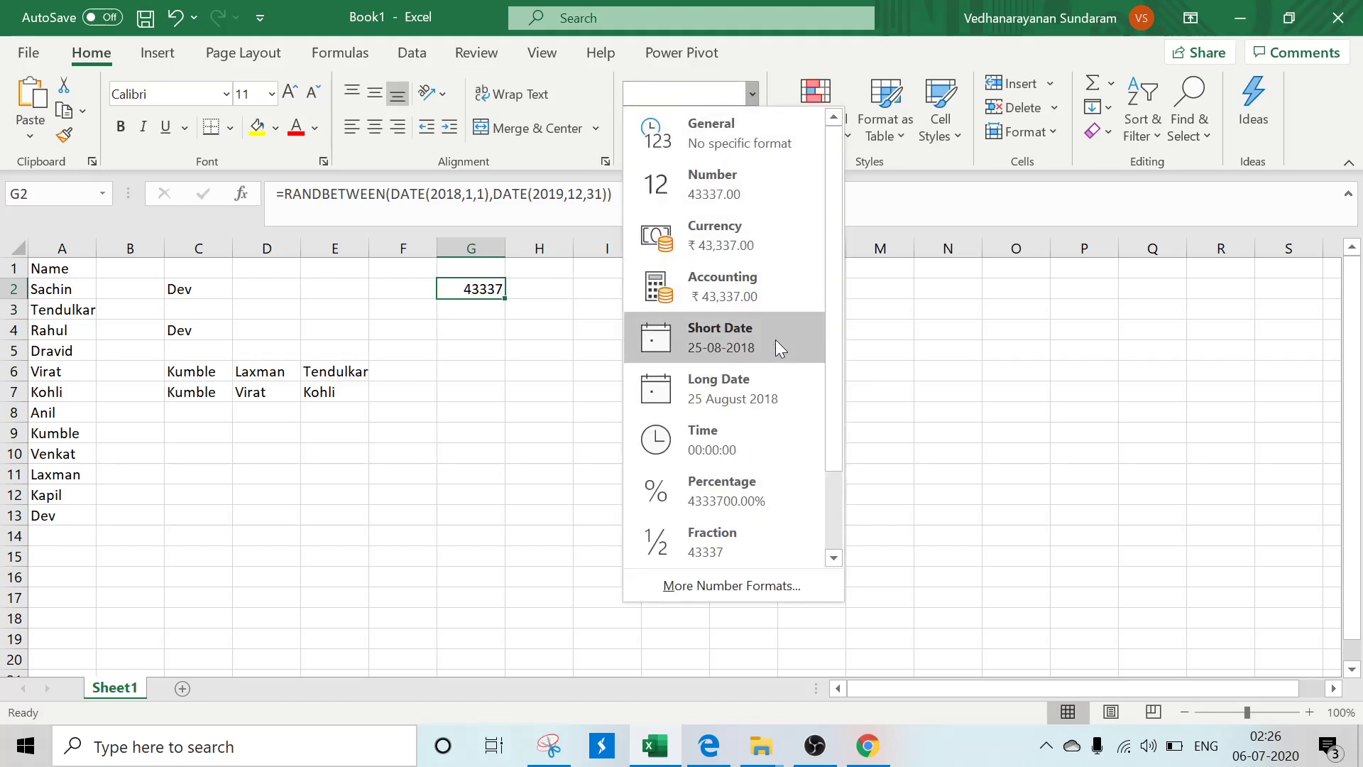
left_click(764, 392)
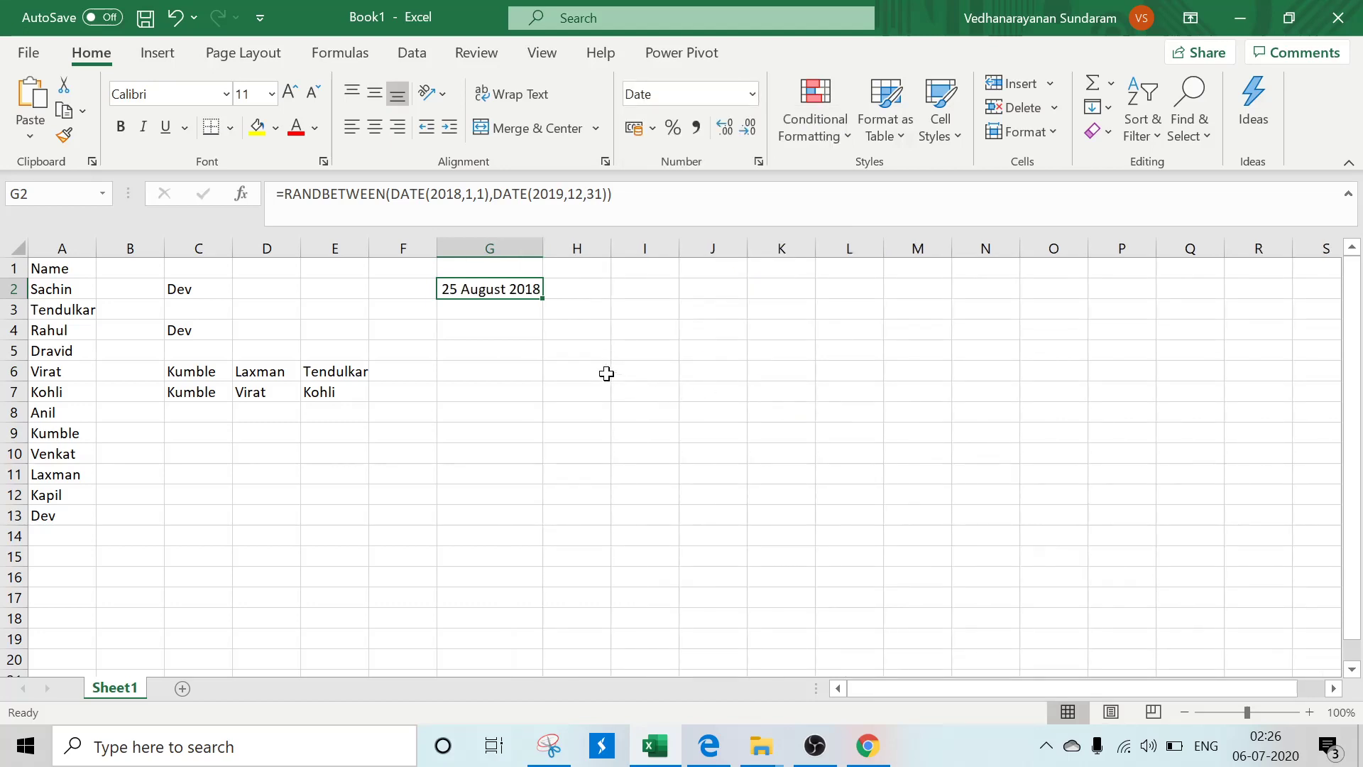
Step: Recalculate the sheet several times to generate new random dates in G2
key("F9")
key("F9")
key("F9")
key("F9")
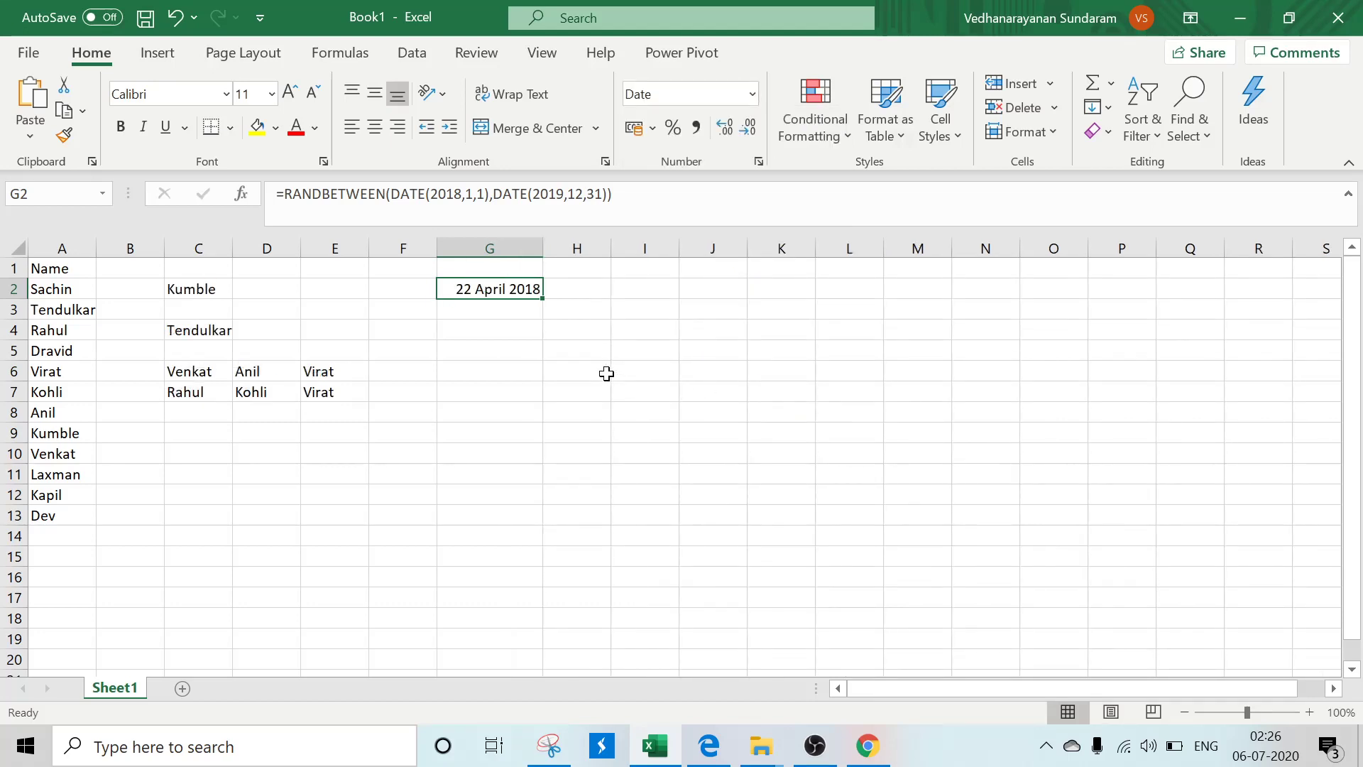
key("F9")
key("F9")
key("F9")
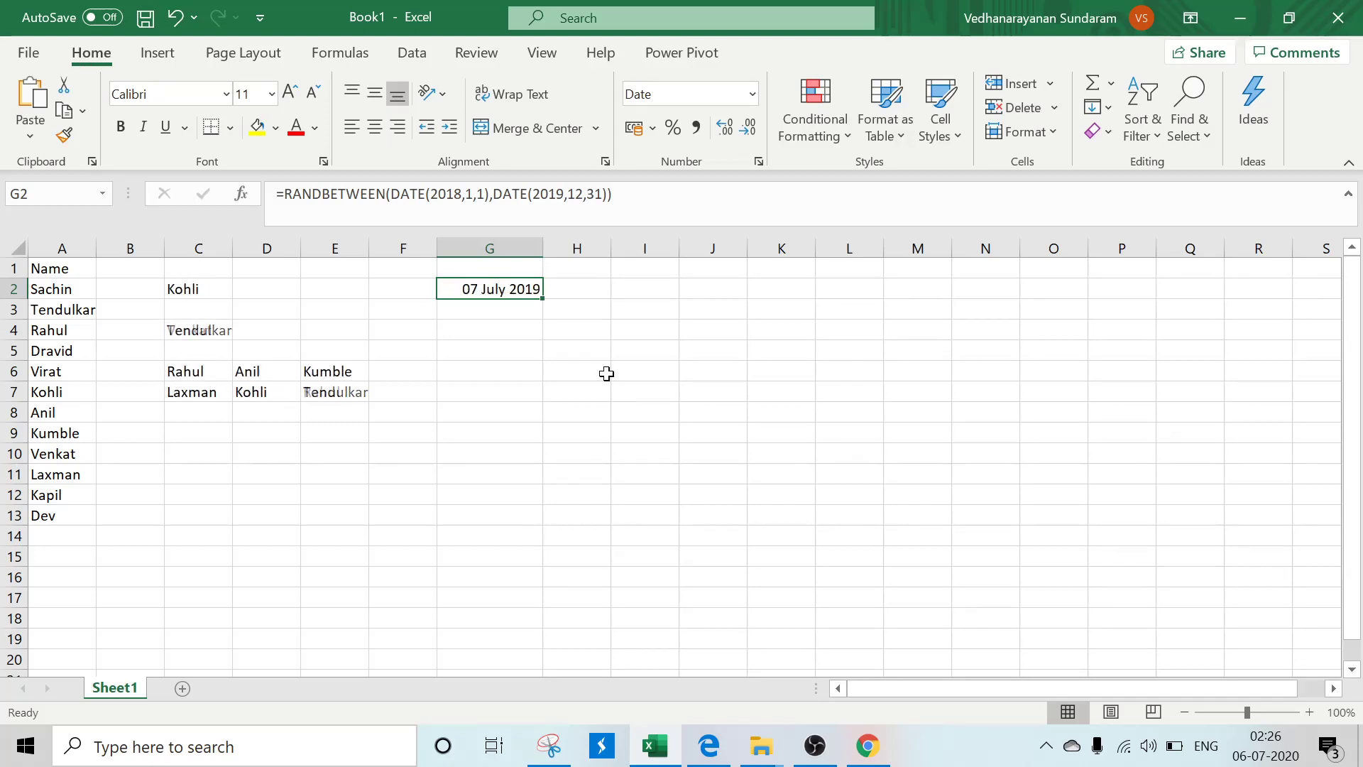
Step: Autofit column G to the long date and recalculate the random values twice more
double_click(544, 248)
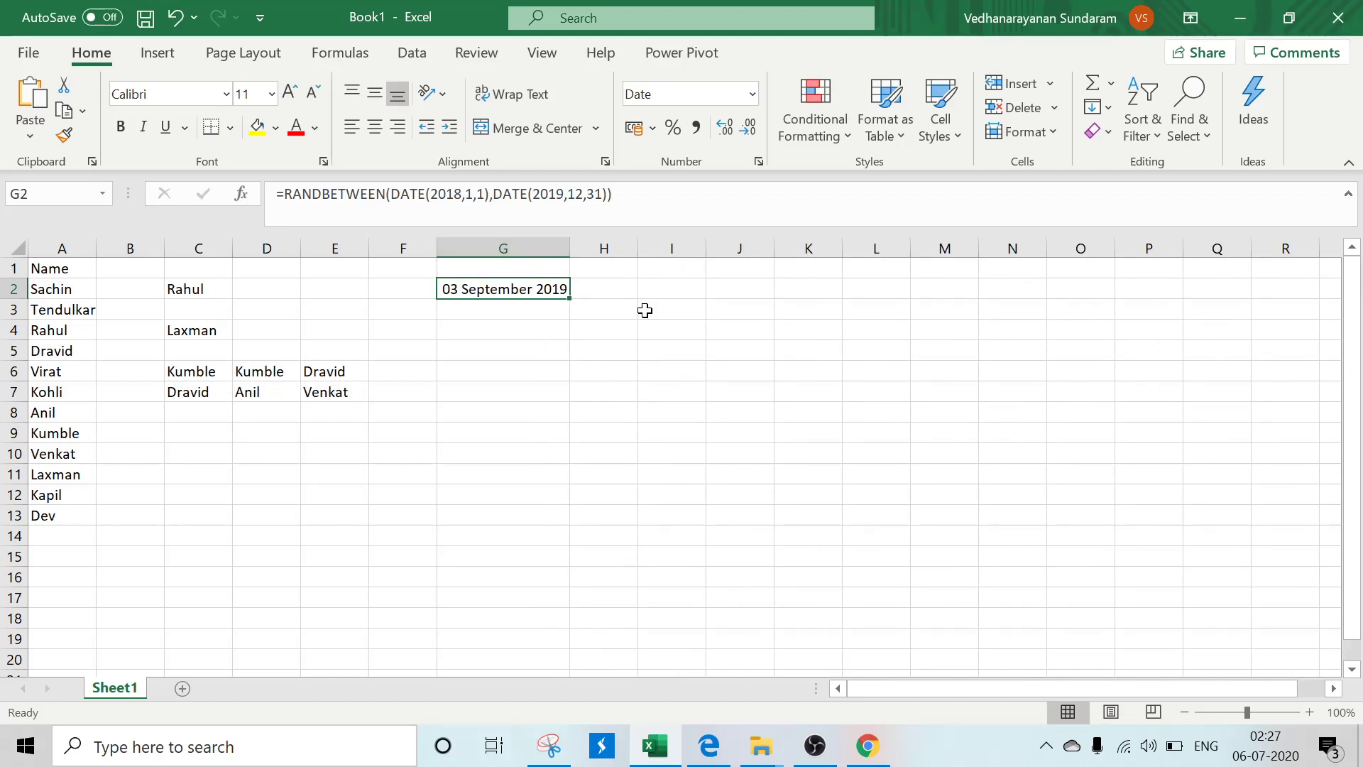
key("F9")
key("F9")
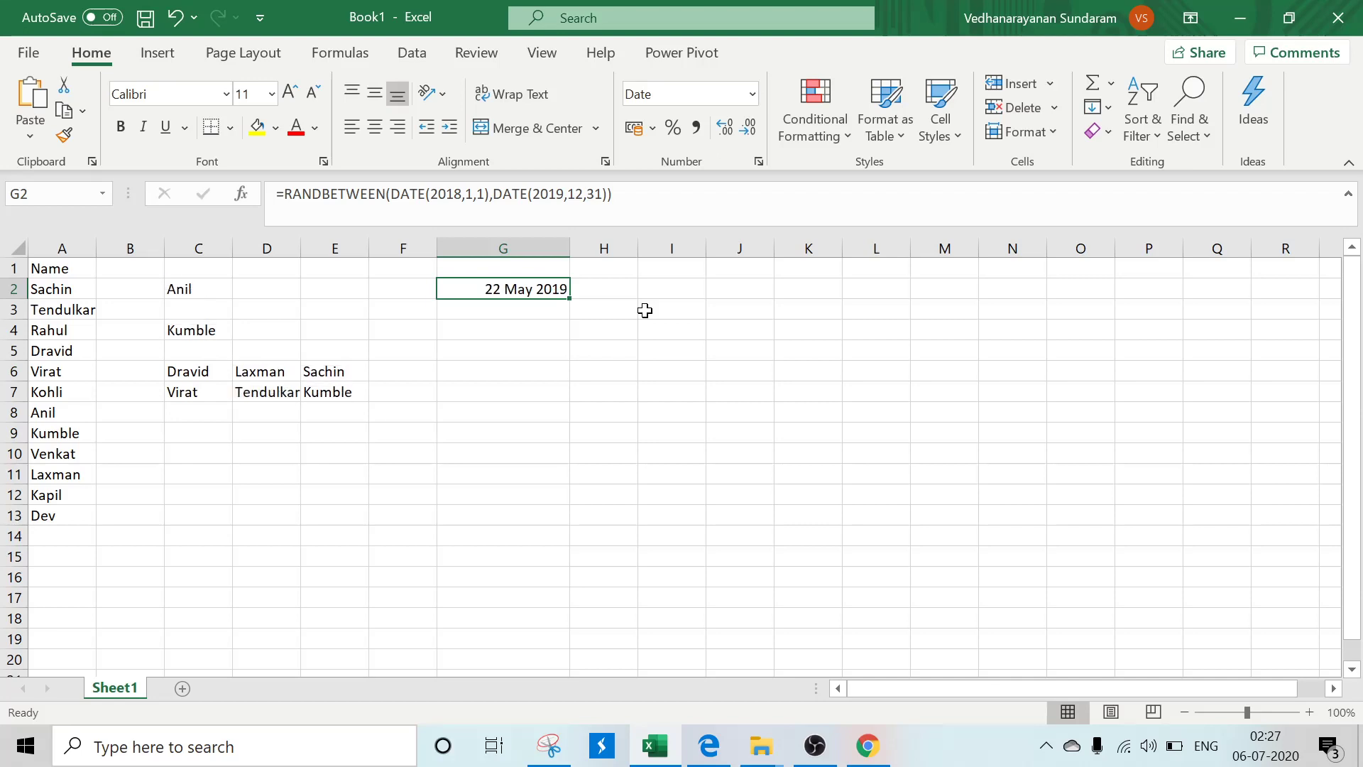